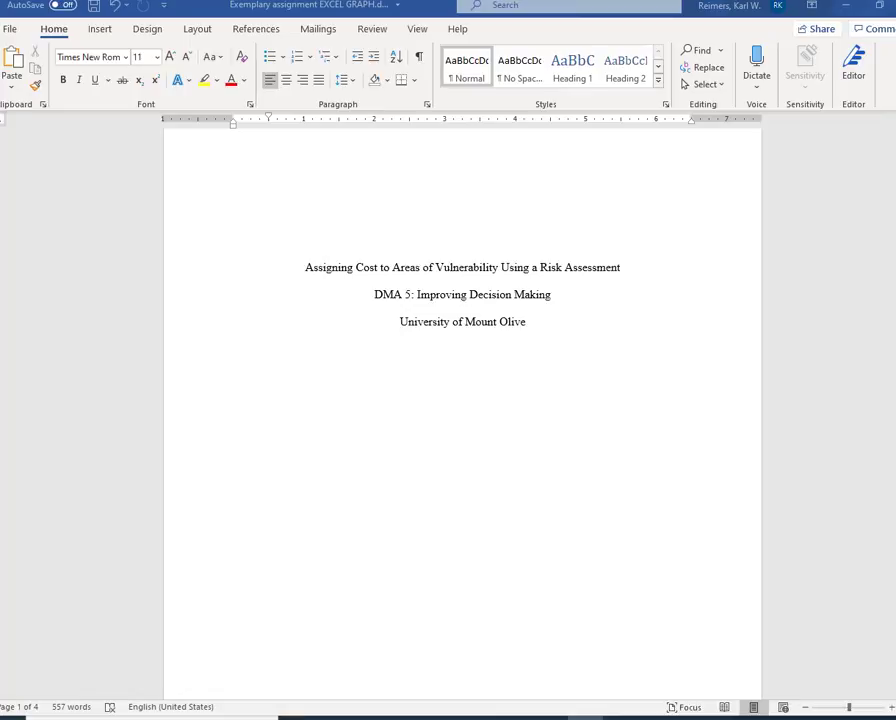
- Scroll through page 2, checking the Introduction, Analysis and Recommendations headings
scroll(462, 400, down, 1)
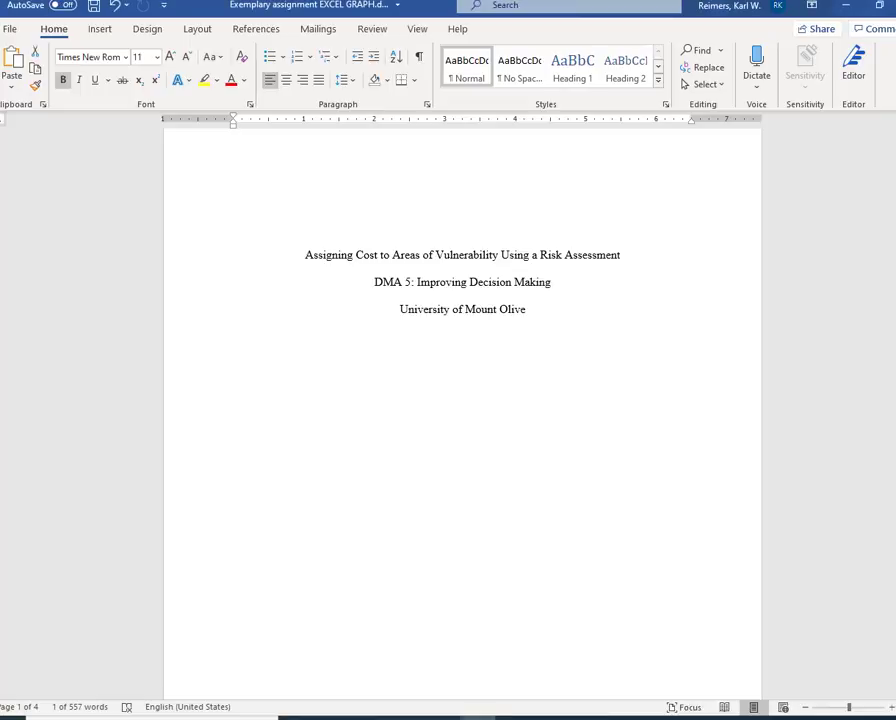
scroll(462, 400, down, 10)
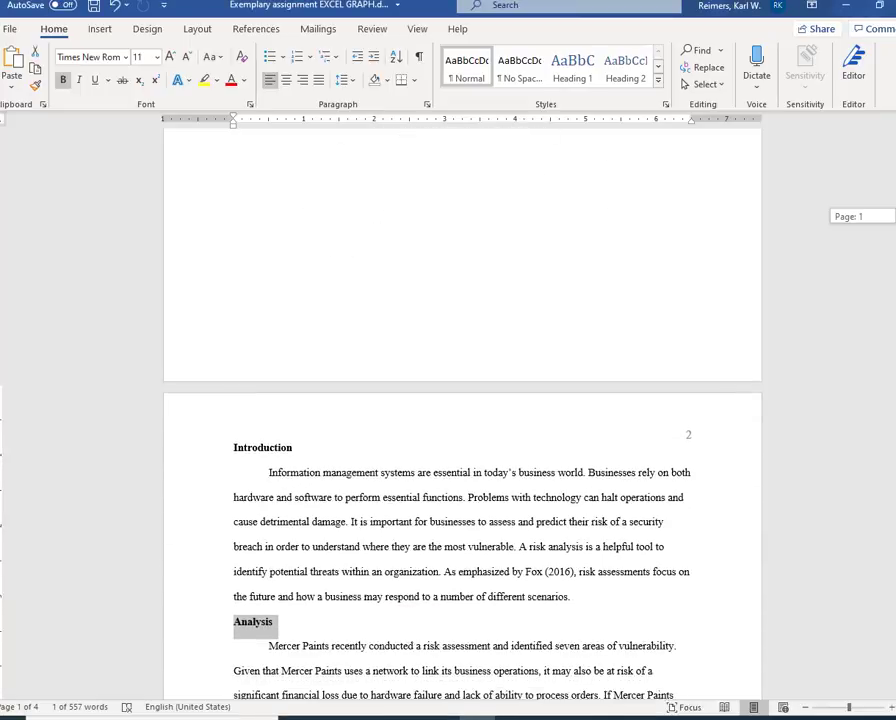
scroll(824, 314, down, 3)
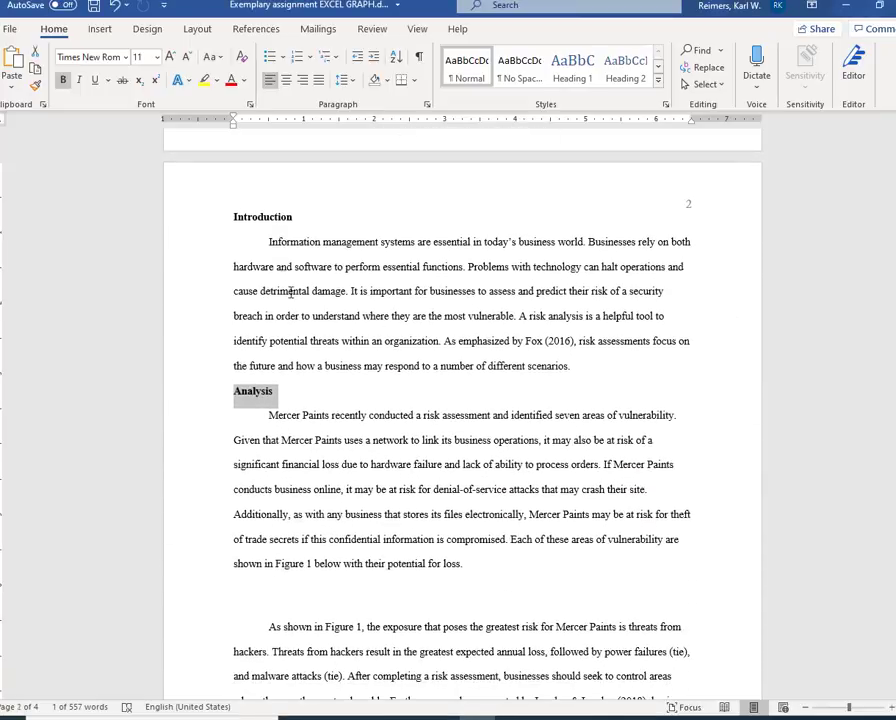
double_click(243, 216)
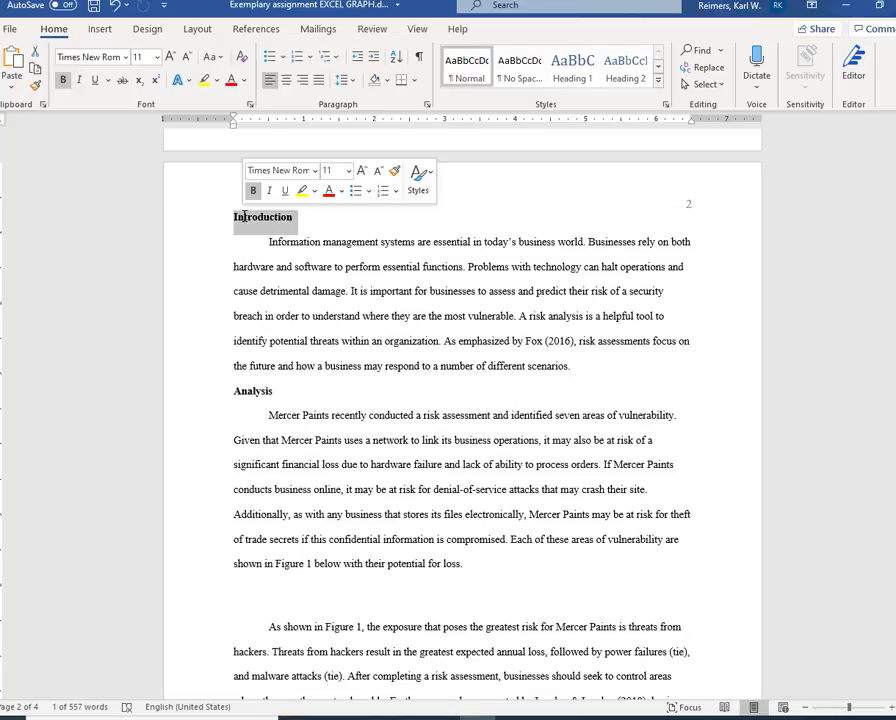
double_click(253, 391)
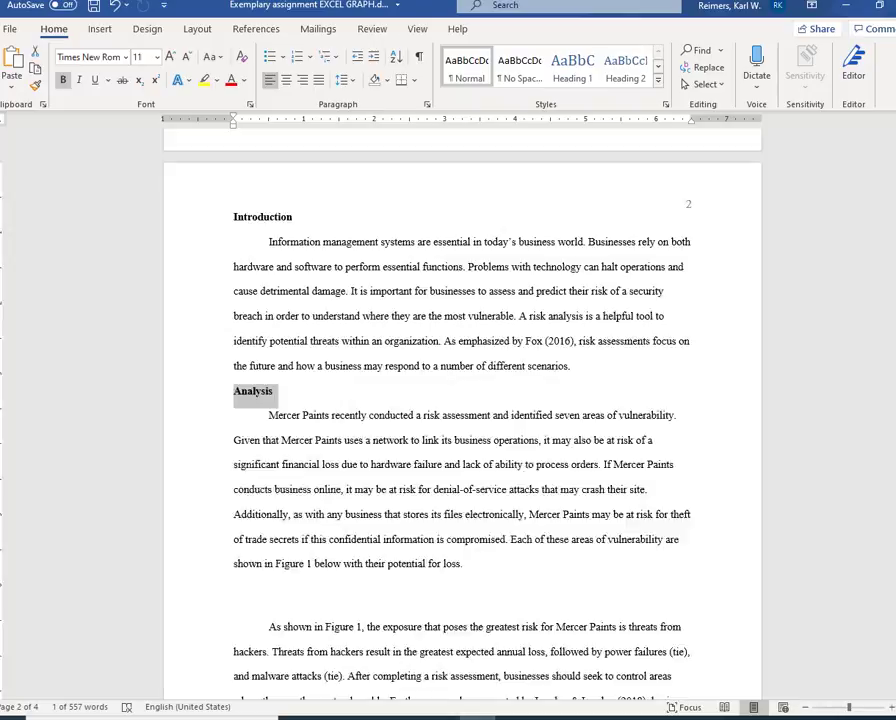
scroll(668, 406, down, 10)
double_click(275, 416)
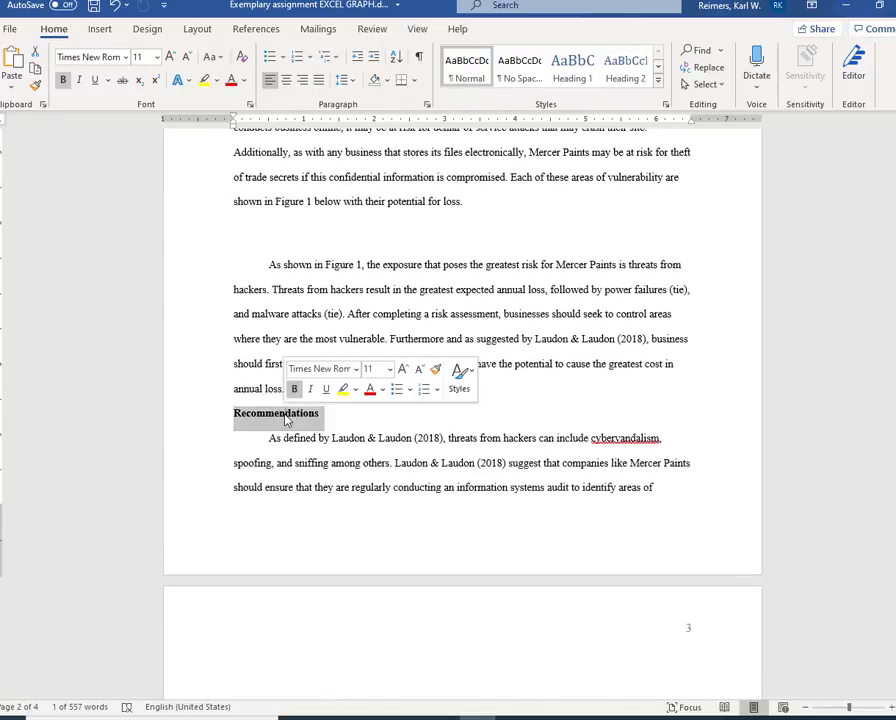
scroll(784, 440, up, 6)
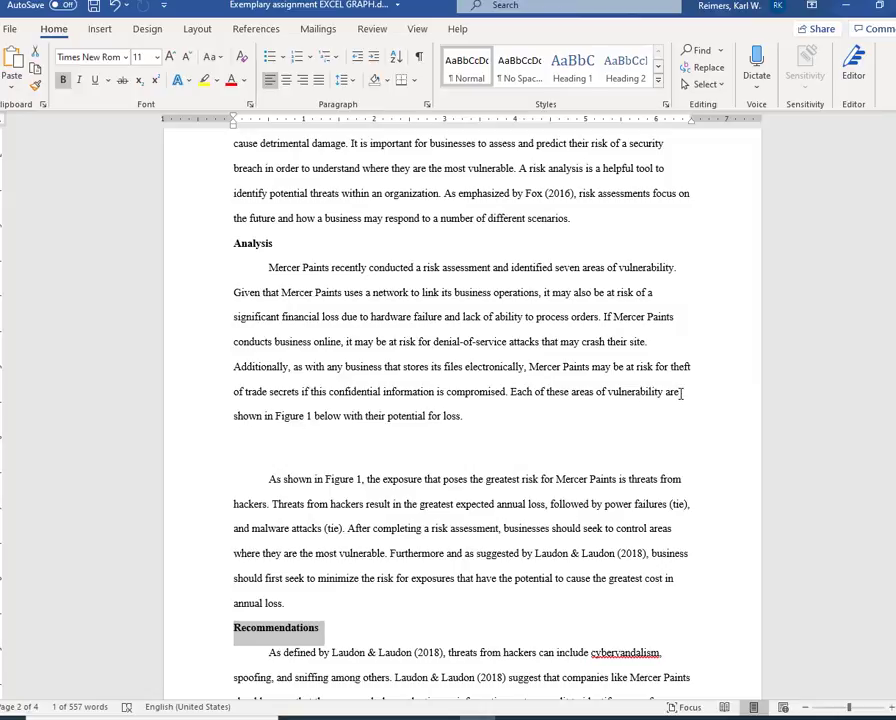
- Insert a blank paragraph after 'with their potential for loss.'
drag(571, 391, 686, 415)
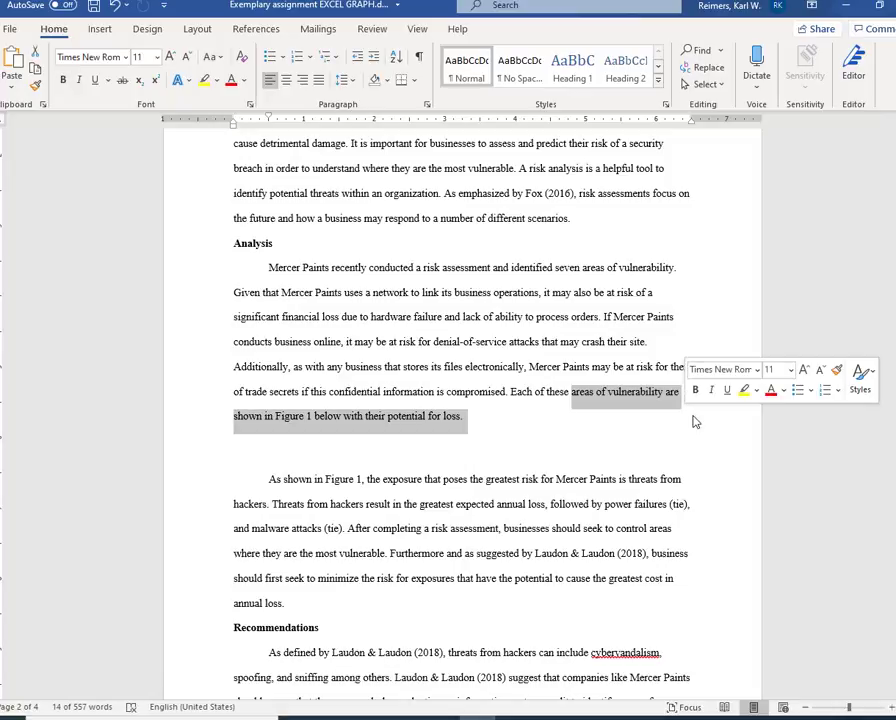
click(310, 450)
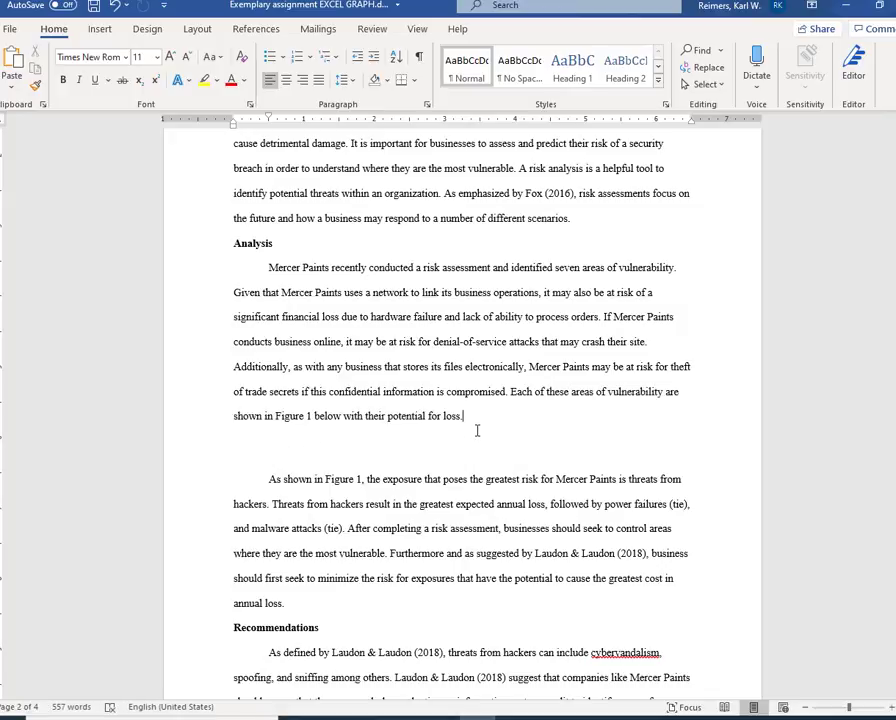
key(Return)
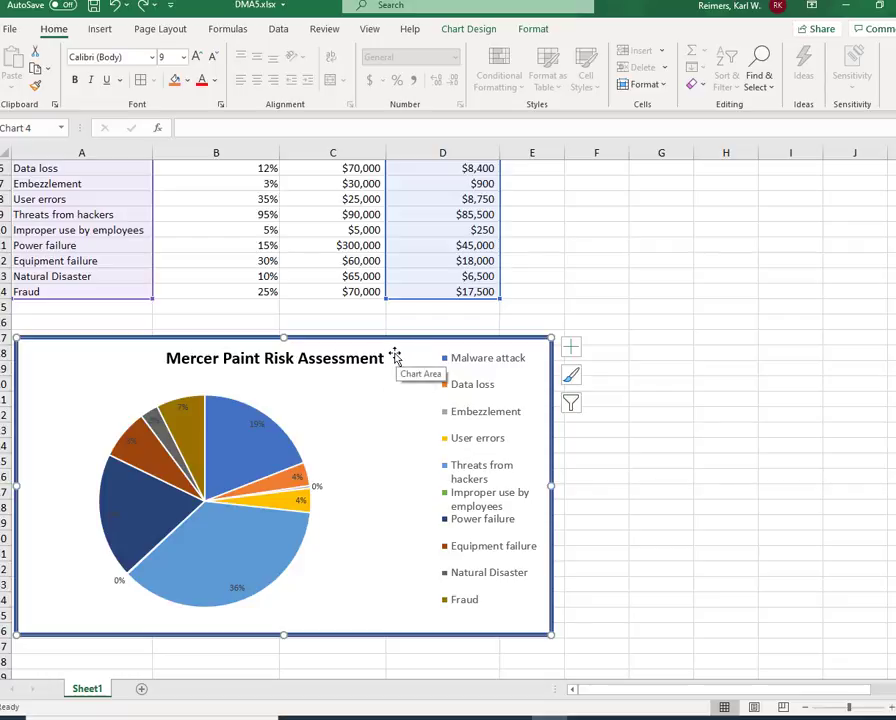
- Copy the Mercer Paint Risk Assessment pie chart and minimize Excel
right_click(395, 356)
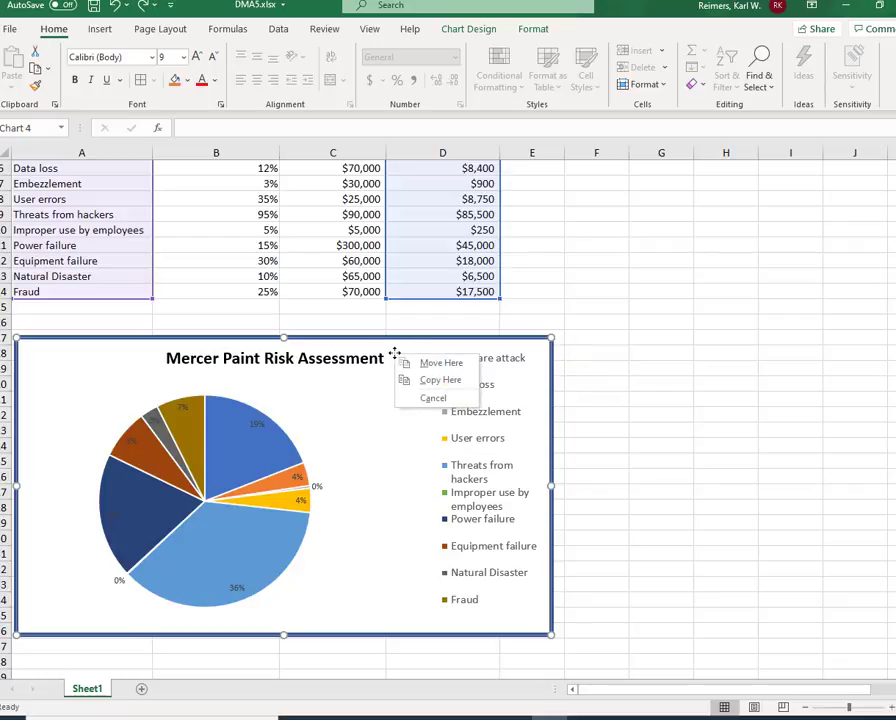
right_click(402, 355)
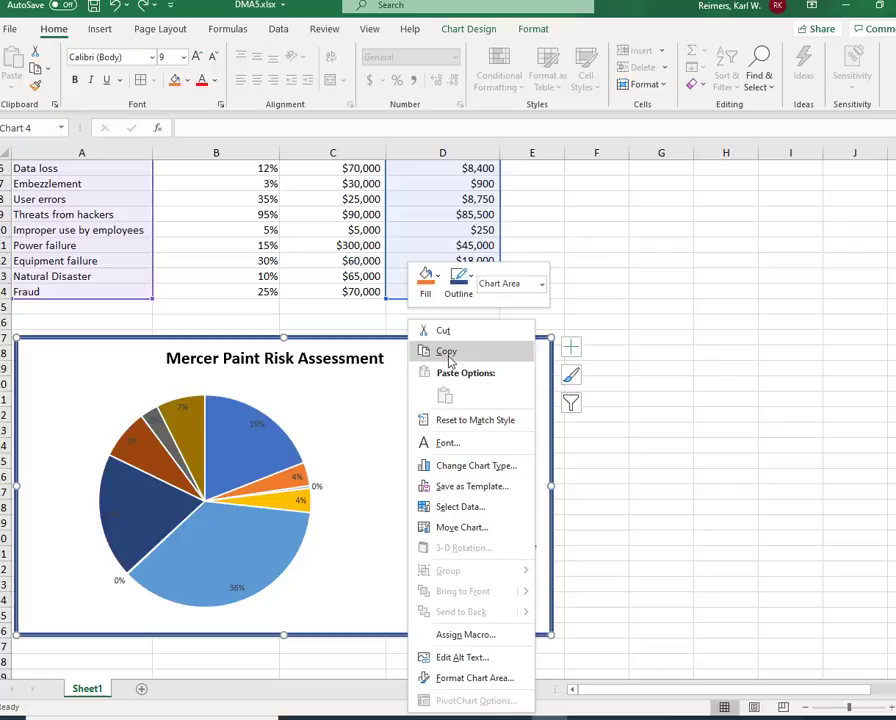
click(447, 354)
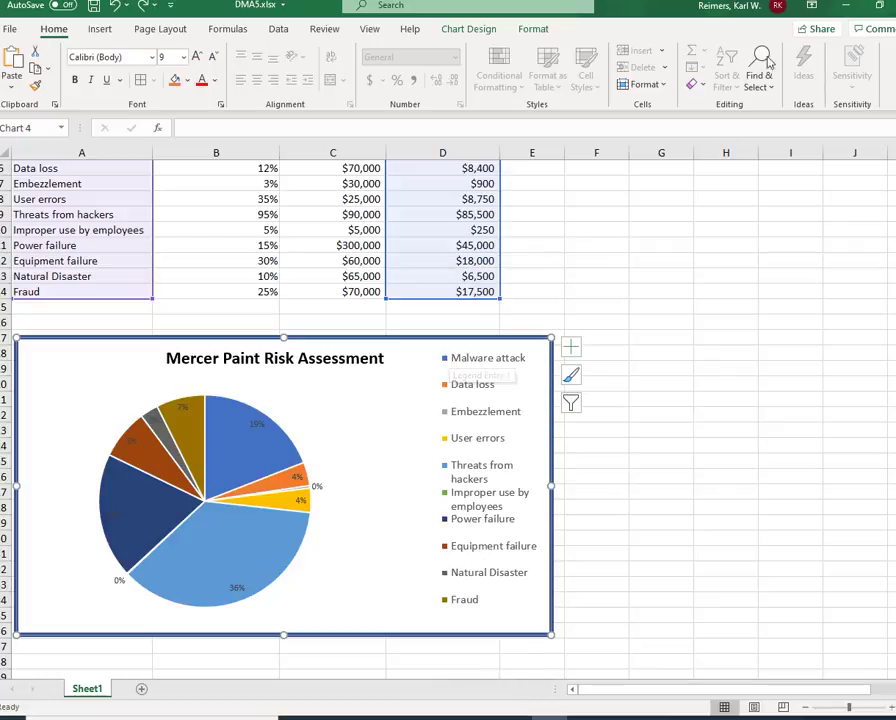
click(845, 6)
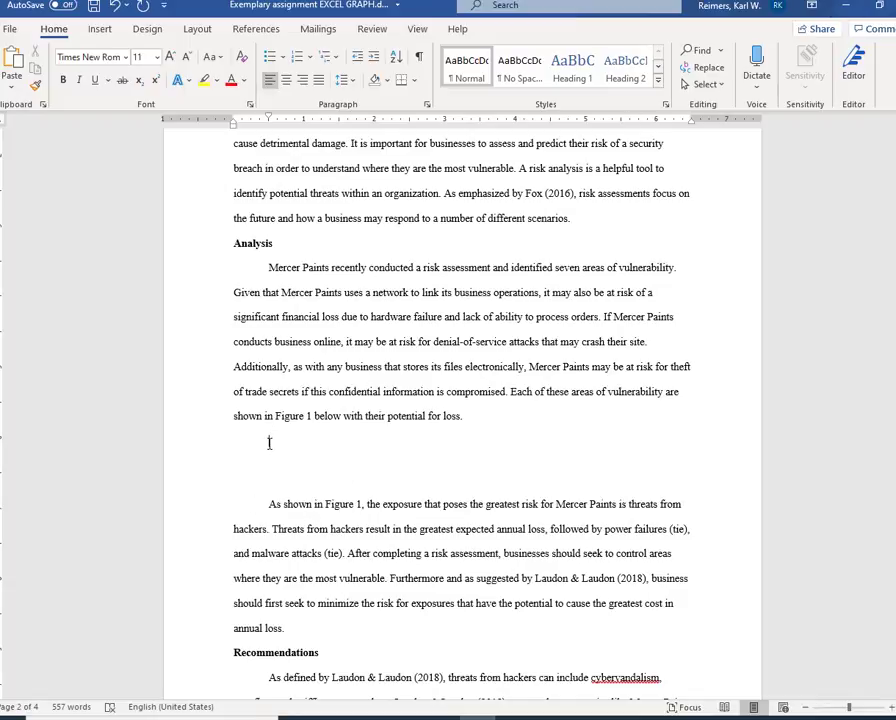
- Paste the copied pie chart onto the empty line under the Analysis paragraph
click(270, 439)
double_click(258, 444)
key(ctrl+v)
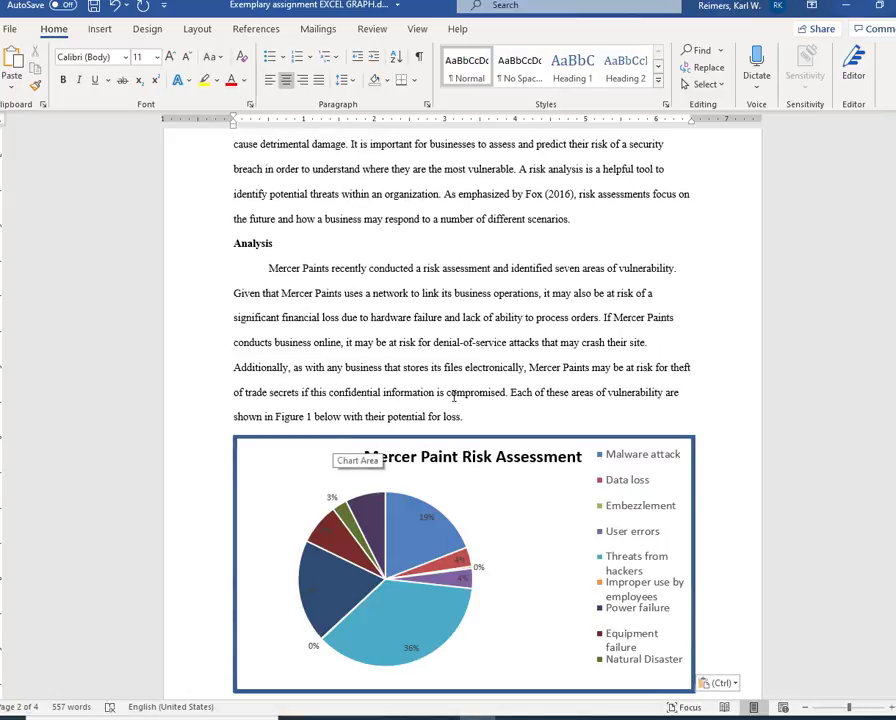
scroll(462, 400, down, 3)
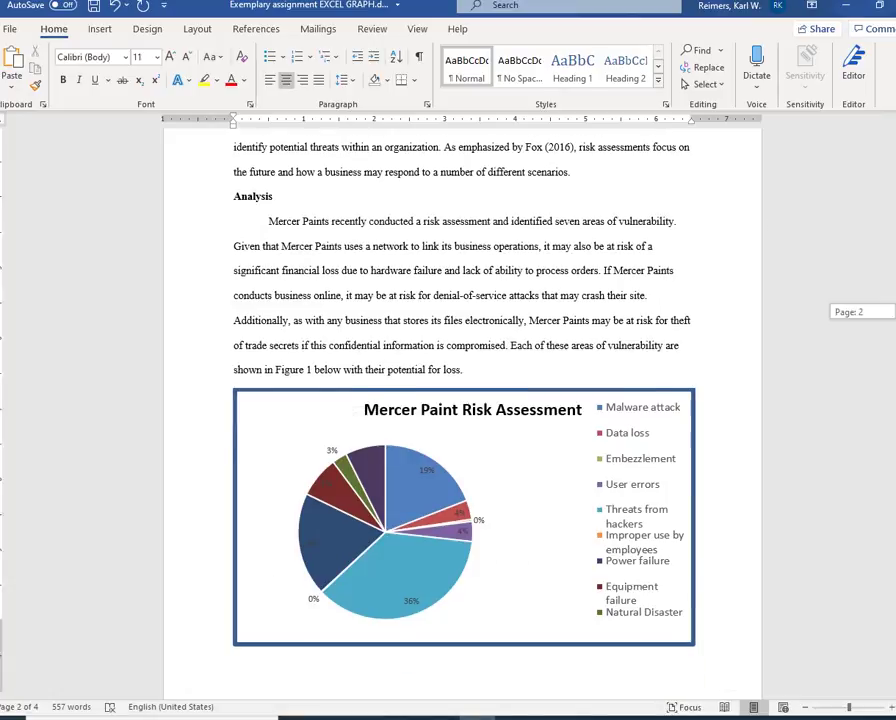
scroll(462, 400, up, 1)
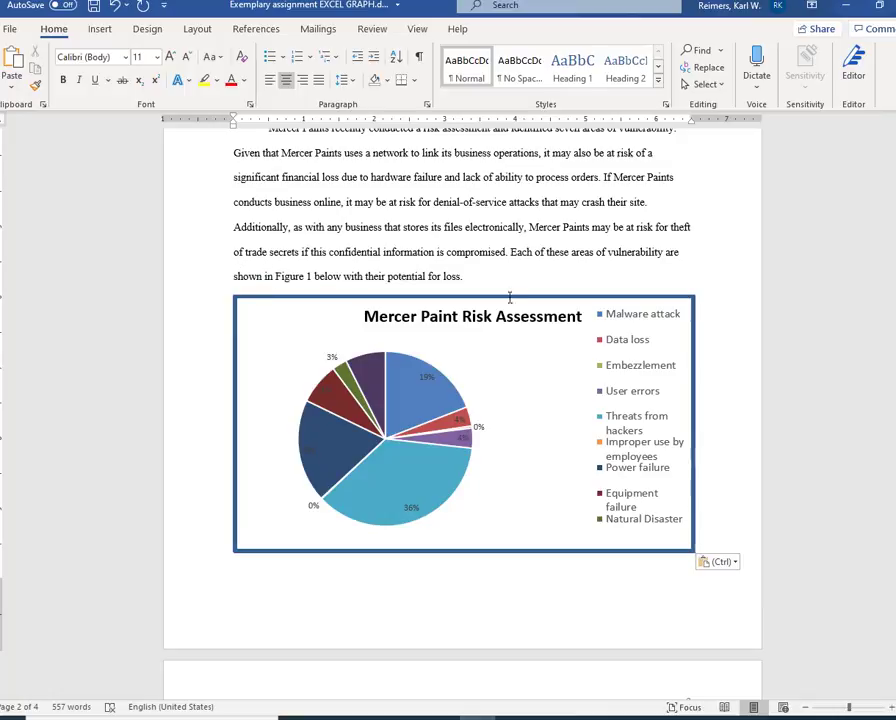
click(540, 366)
click(748, 504)
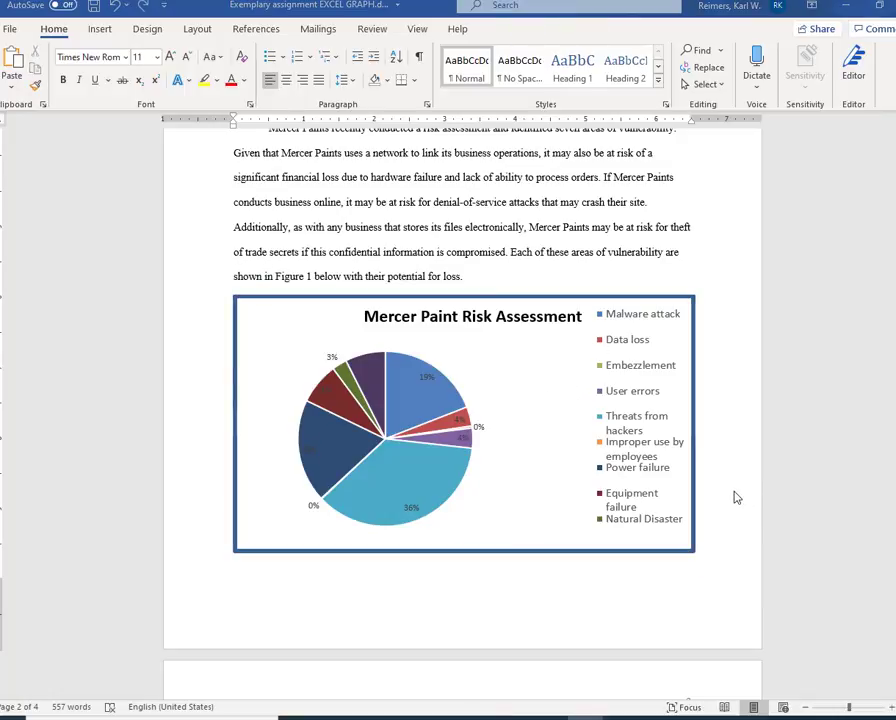
- Insert a caption with label Figure, positioned below the pie chart
right_click(526, 364)
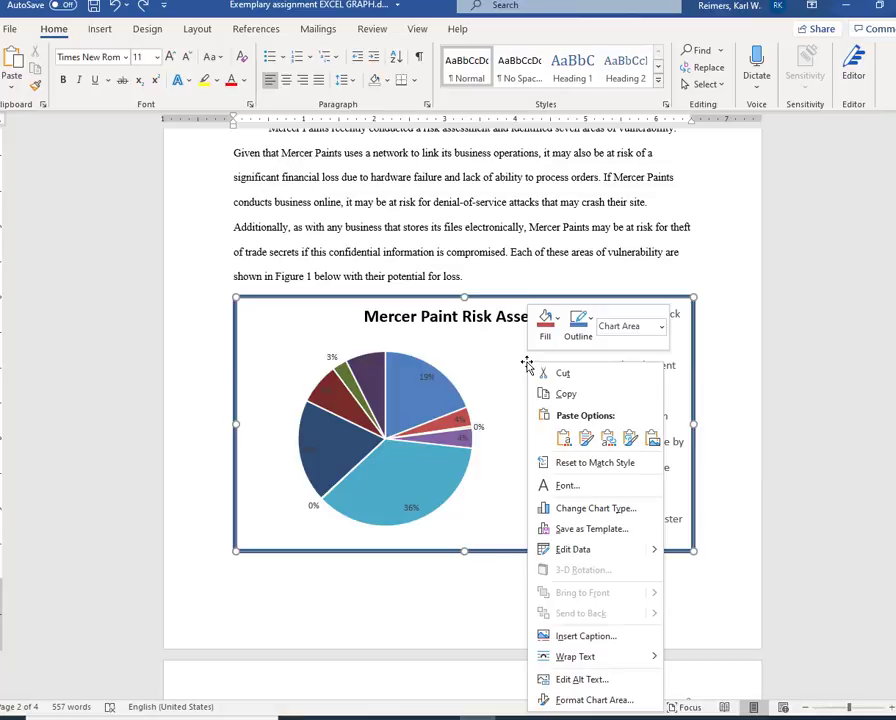
click(595, 637)
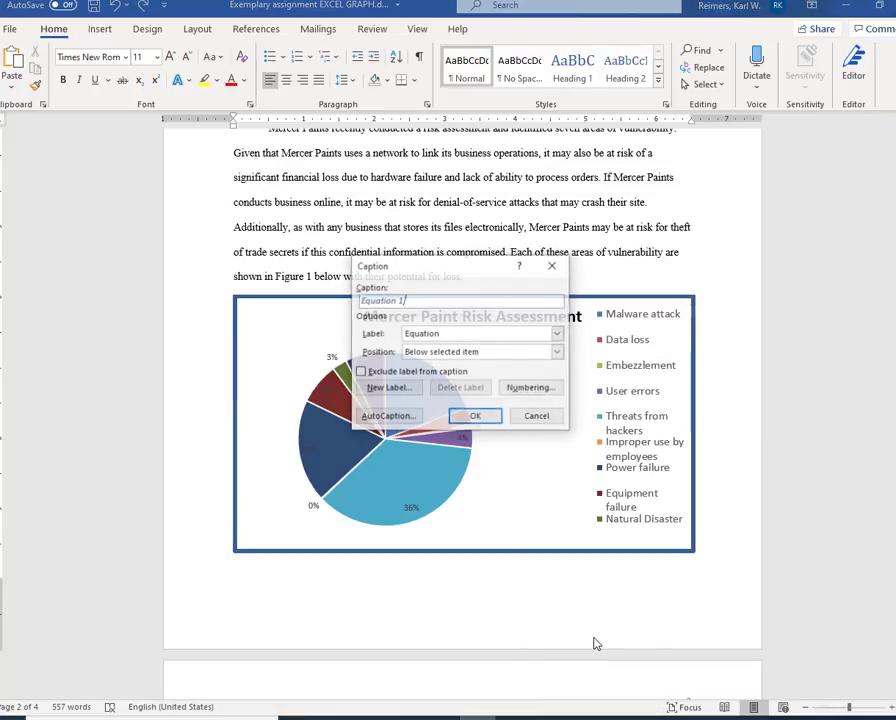
click(558, 335)
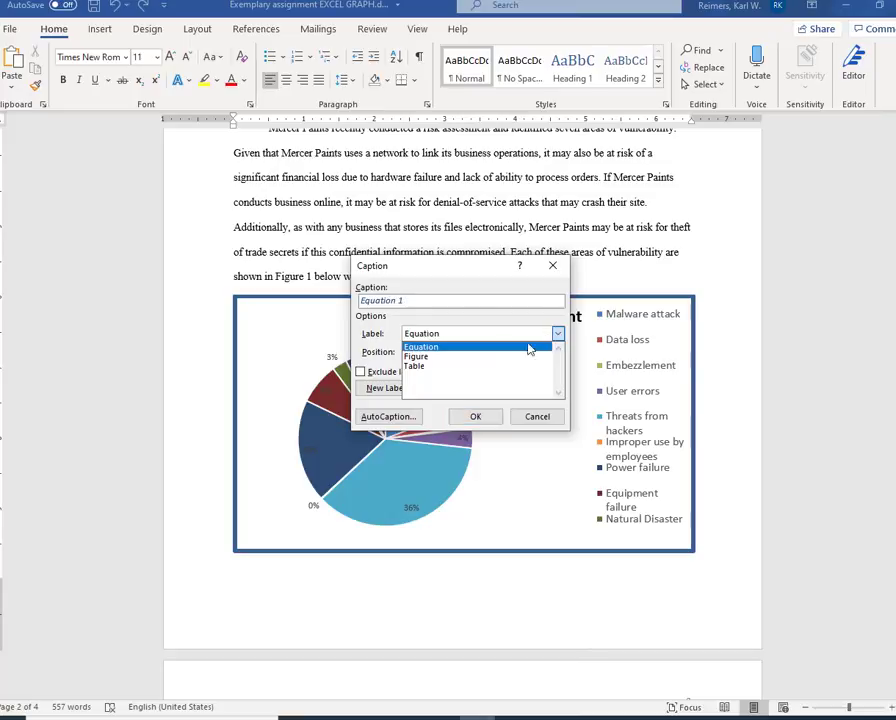
click(456, 357)
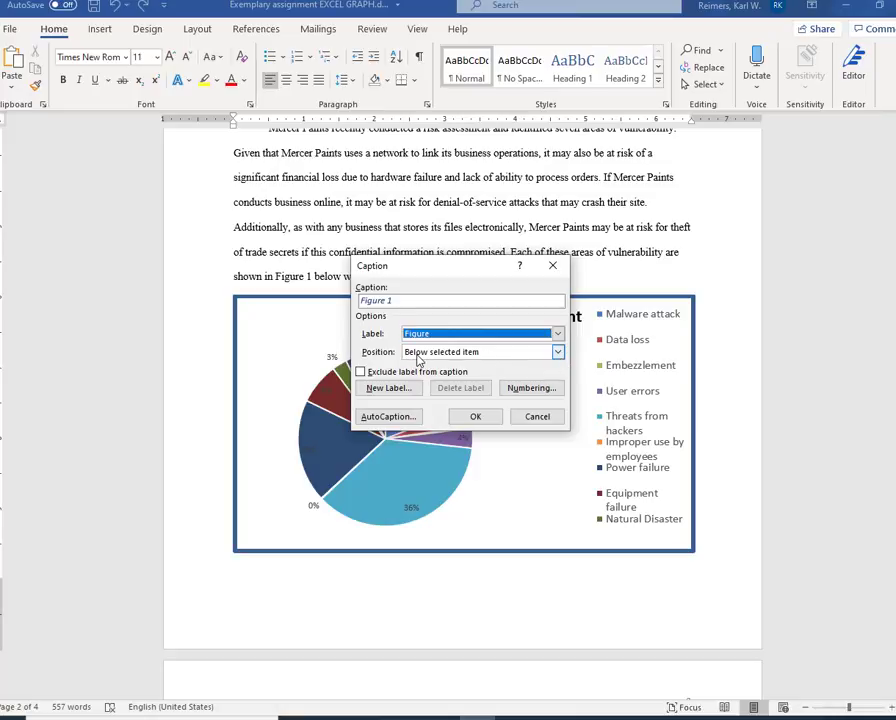
click(419, 360)
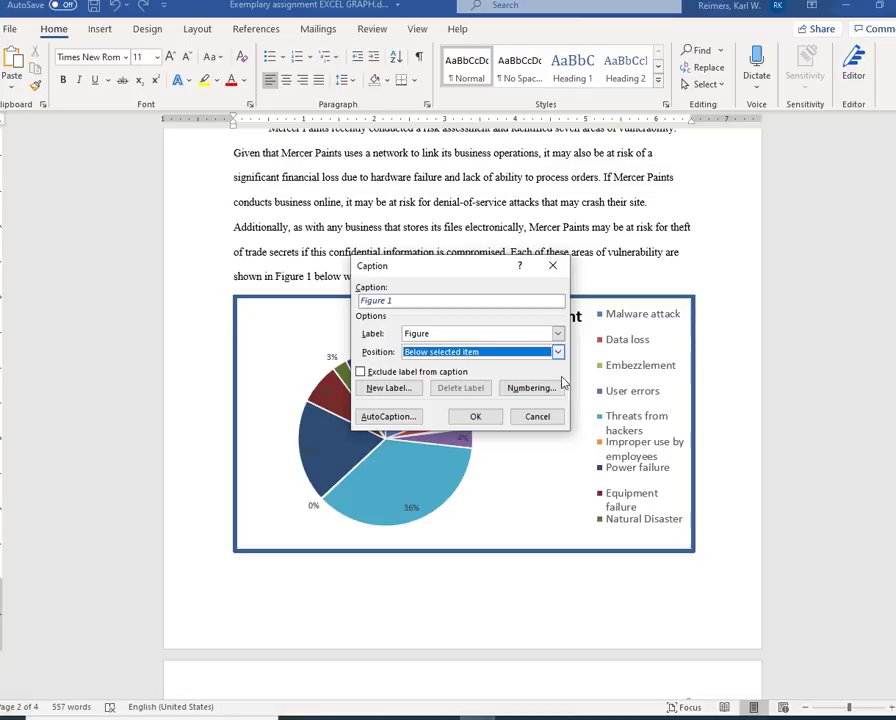
click(474, 418)
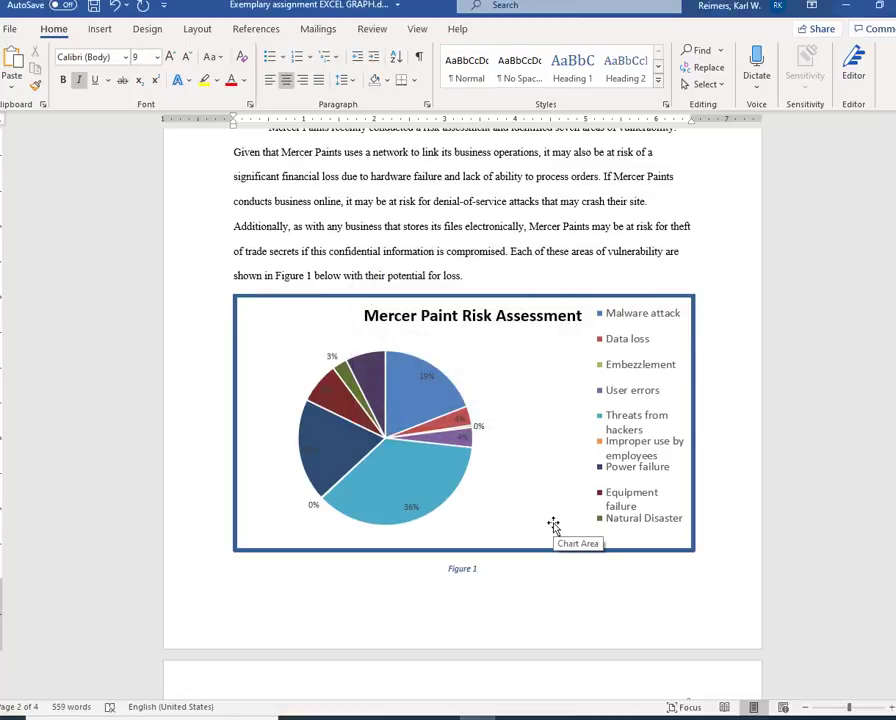
- Complete the caption so it reads 'Figure 1:Mercer Paint Risk Assessment'
text(:)
text(Mer)
text(cer P)
text(aint)
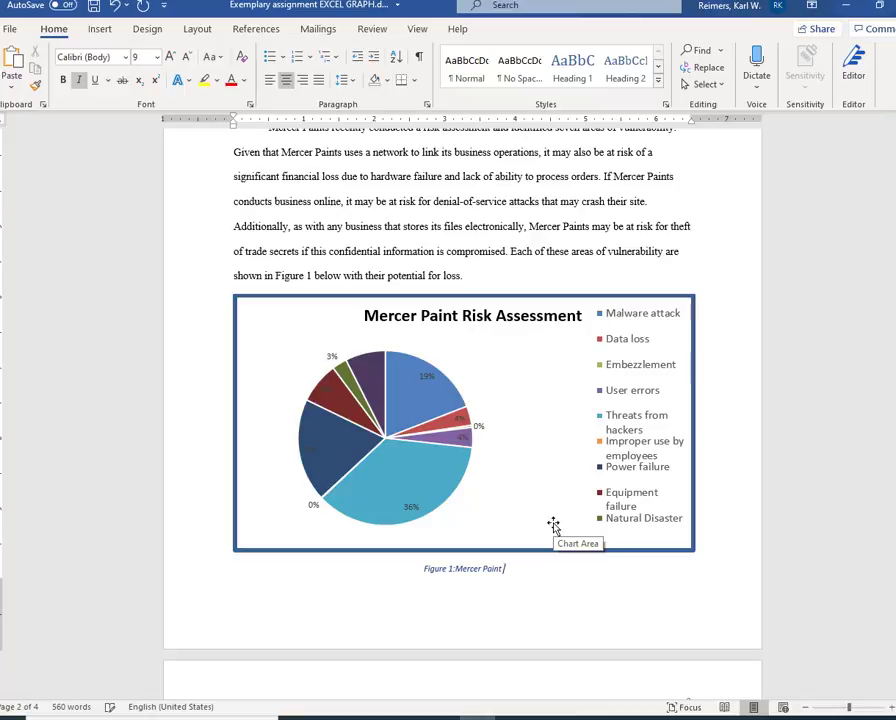
text( Risk A)
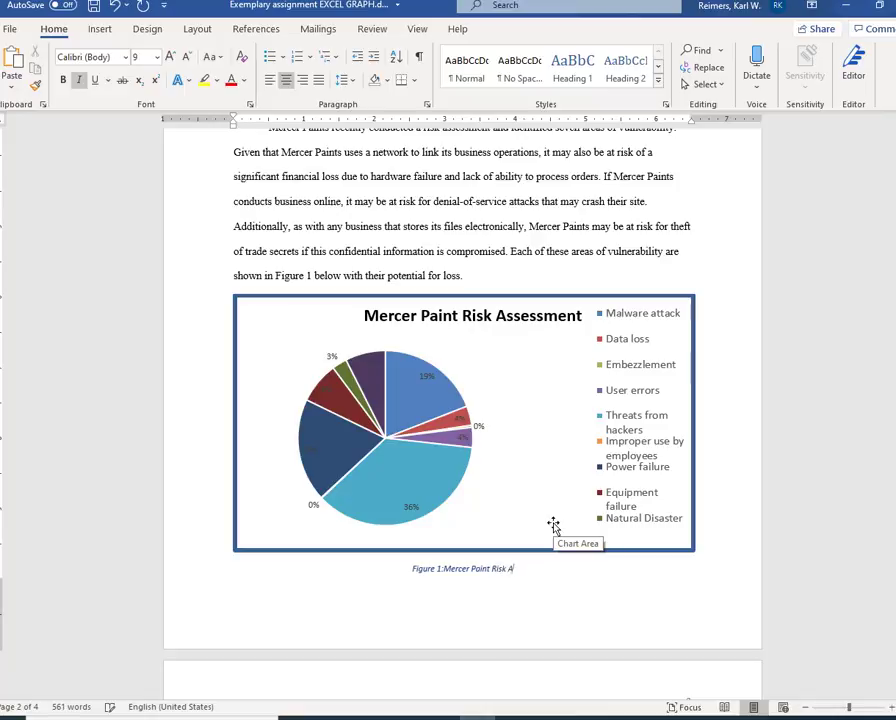
text(ssessme)
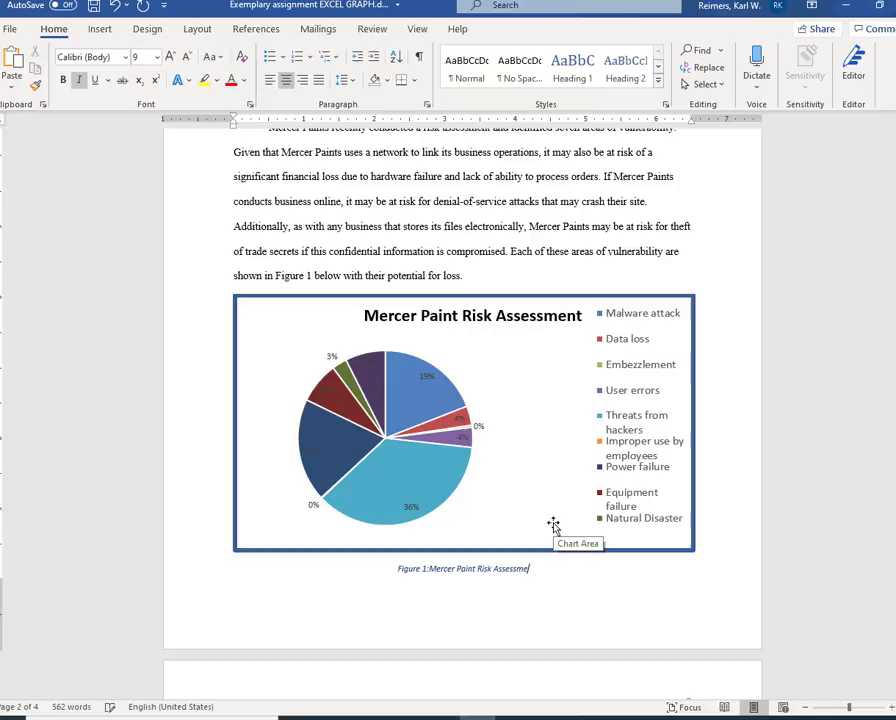
text(nt)
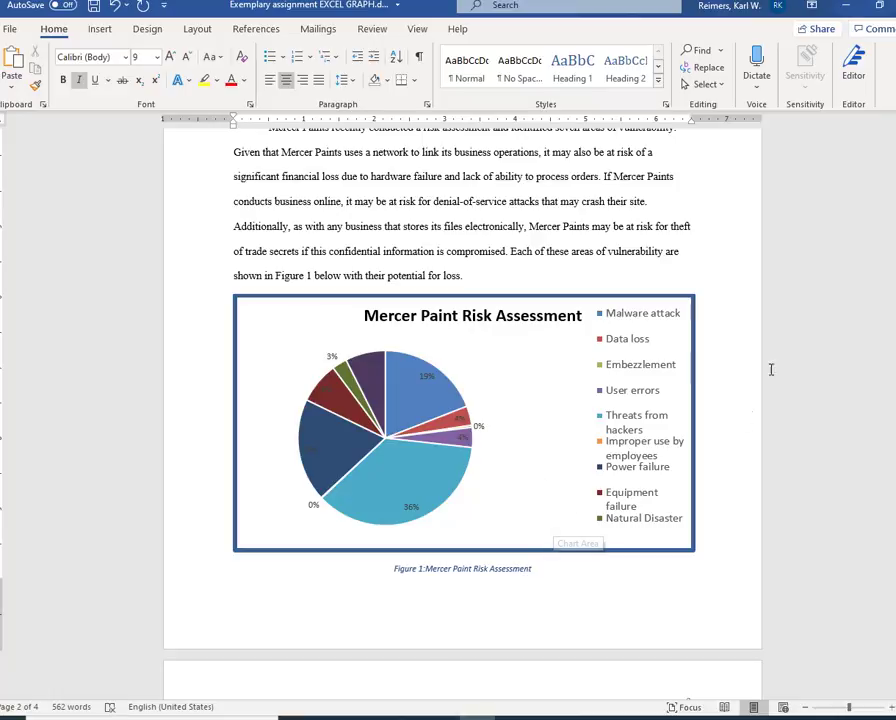
scroll(427, 464, up, 2)
scroll(427, 464, up, 1)
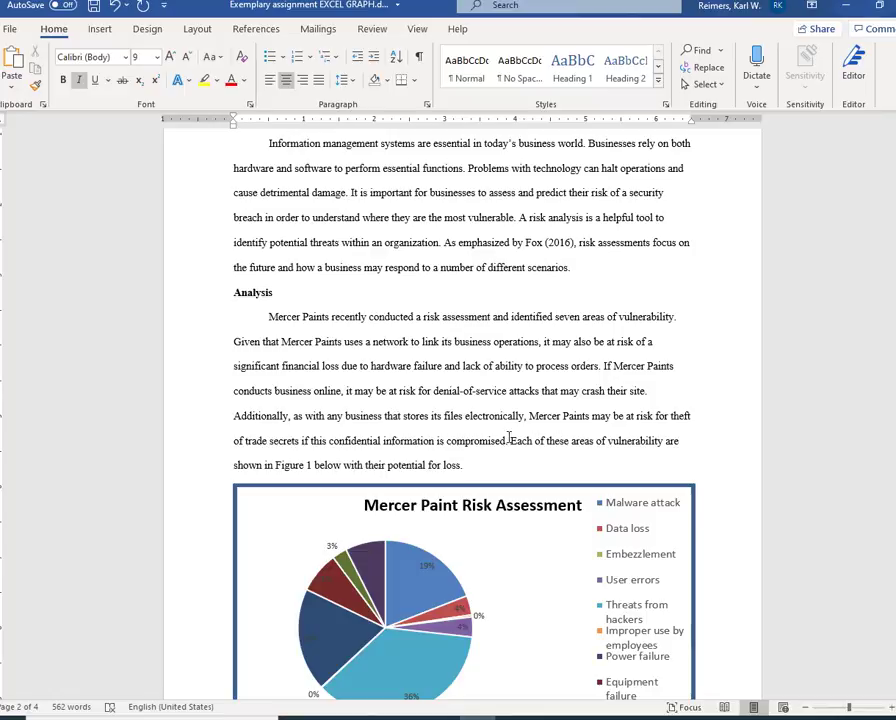
- Select the sentence referring to Figure 1 and the whole Figure 1 caption
mouse_move(510, 440)
mouse_down()
mouse_move(582, 440)
mouse_move(666, 470)
mouse_up()
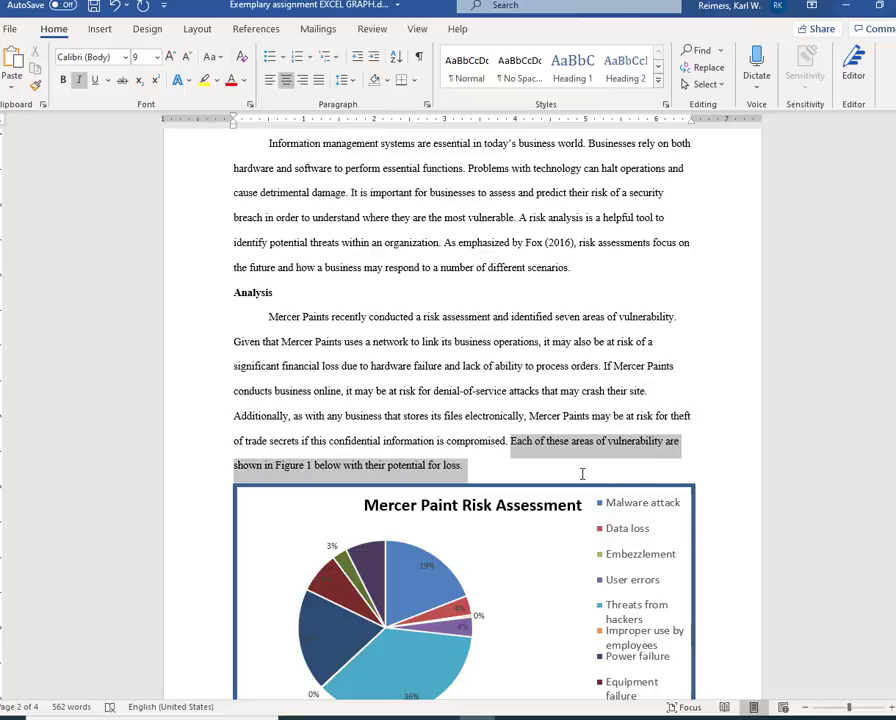
drag(582, 474, 585, 470)
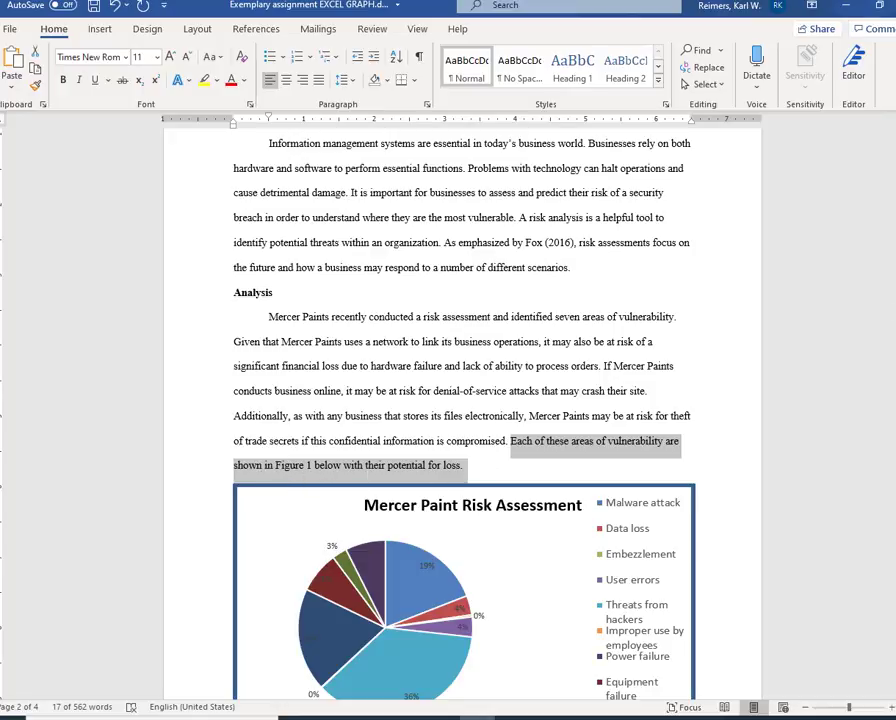
scroll(400, 470, down, 3)
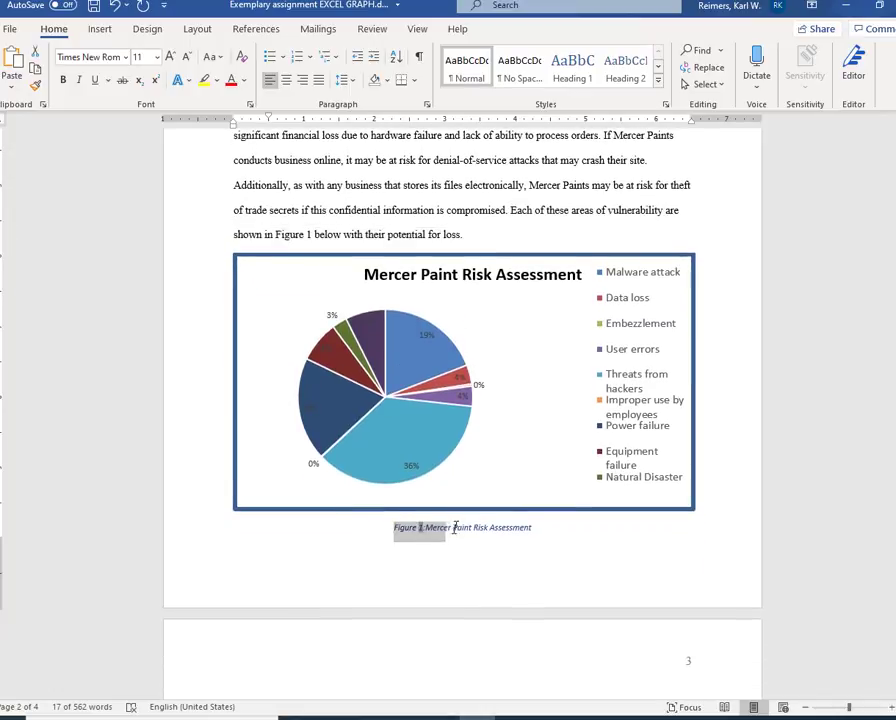
drag(455, 528, 546, 526)
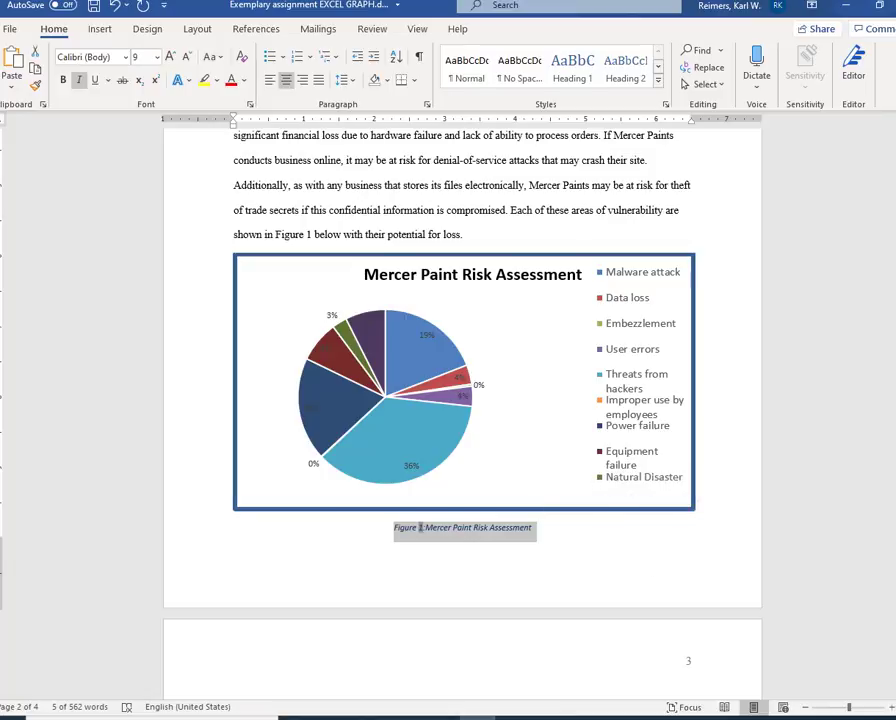
- Remove the chart and caption, leaving the sentence citing Table 1, then switch to Excel
key(ctrl+z)
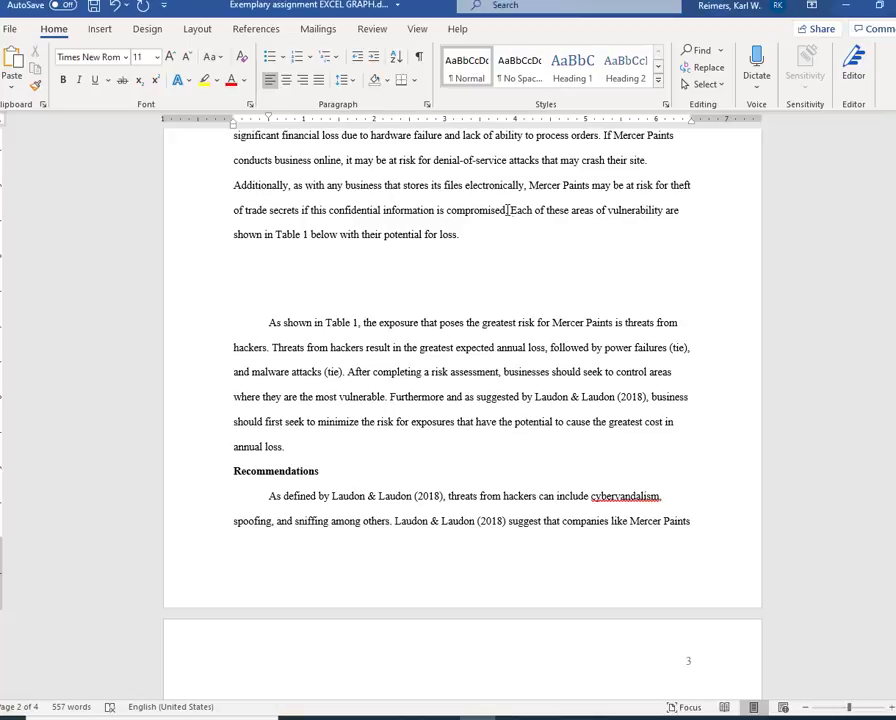
mouse_move(508, 210)
mouse_down()
mouse_move(679, 220)
mouse_move(538, 248)
mouse_move(272, 248)
mouse_move(448, 237)
mouse_up()
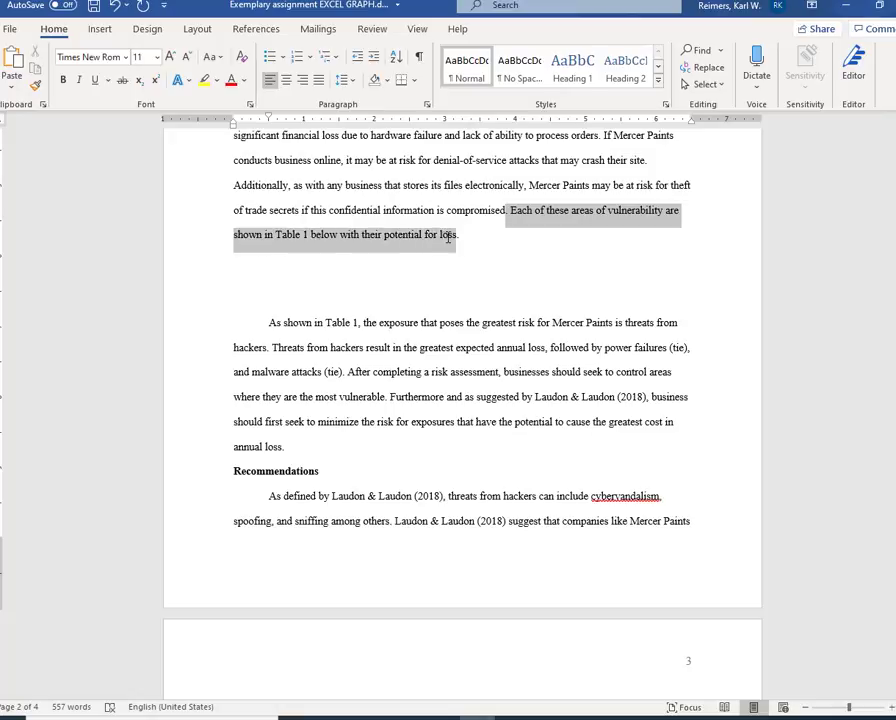
click(276, 264)
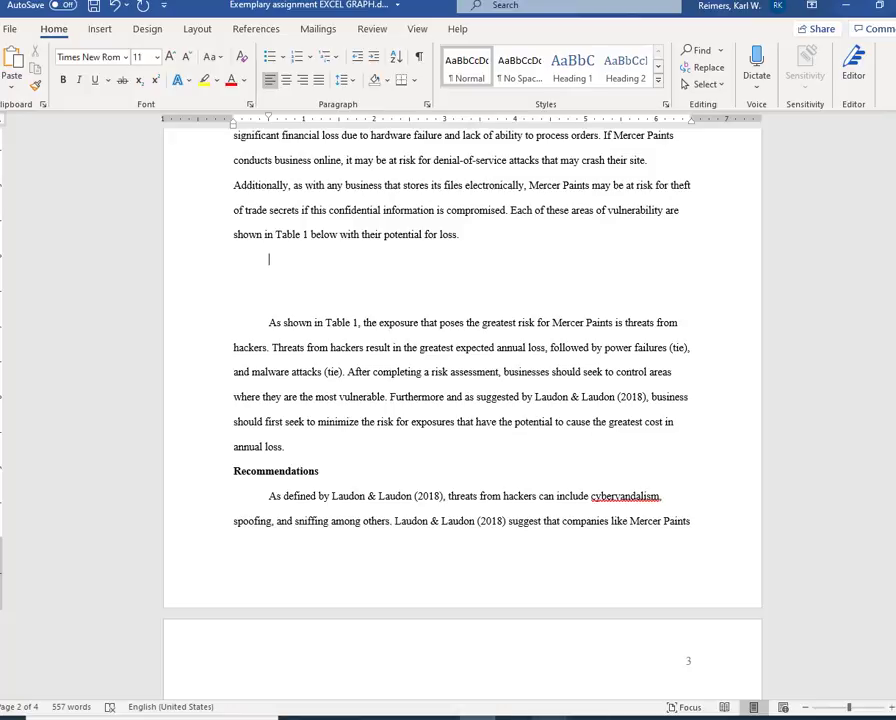
click(548, 640)
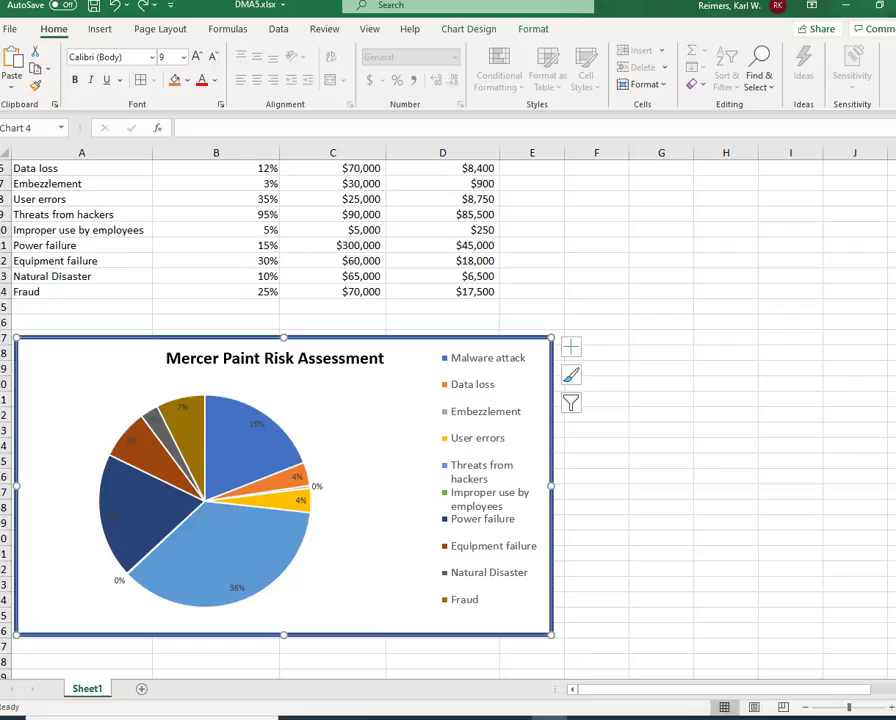
- Apply All Borders to the risk table A4:D14, Exposure header through Fraud row
scroll(218, 232, up, 2)
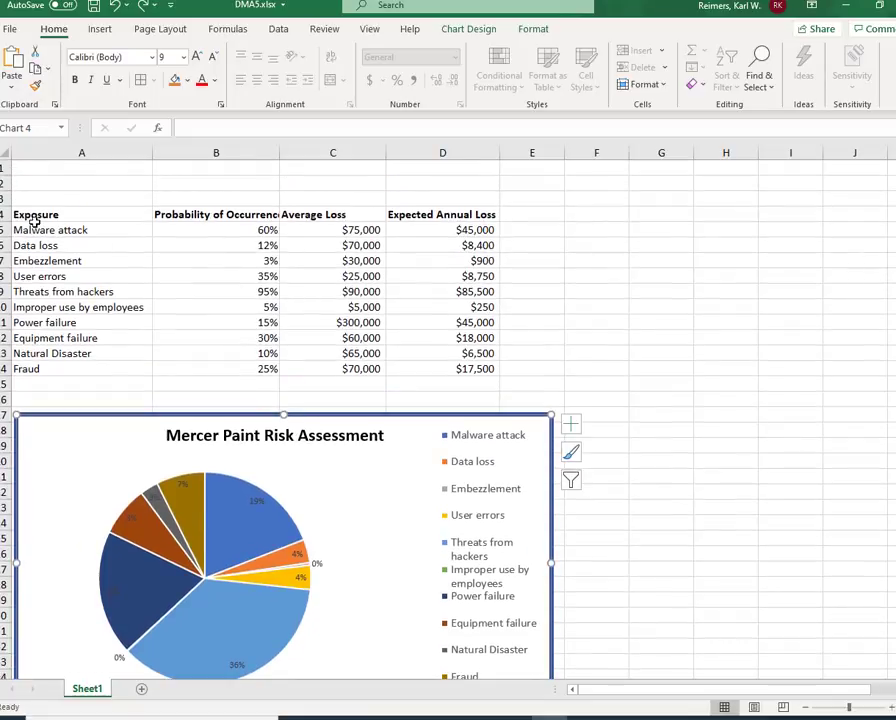
mouse_move(18, 214)
mouse_down()
mouse_move(312, 375)
mouse_move(458, 375)
mouse_up()
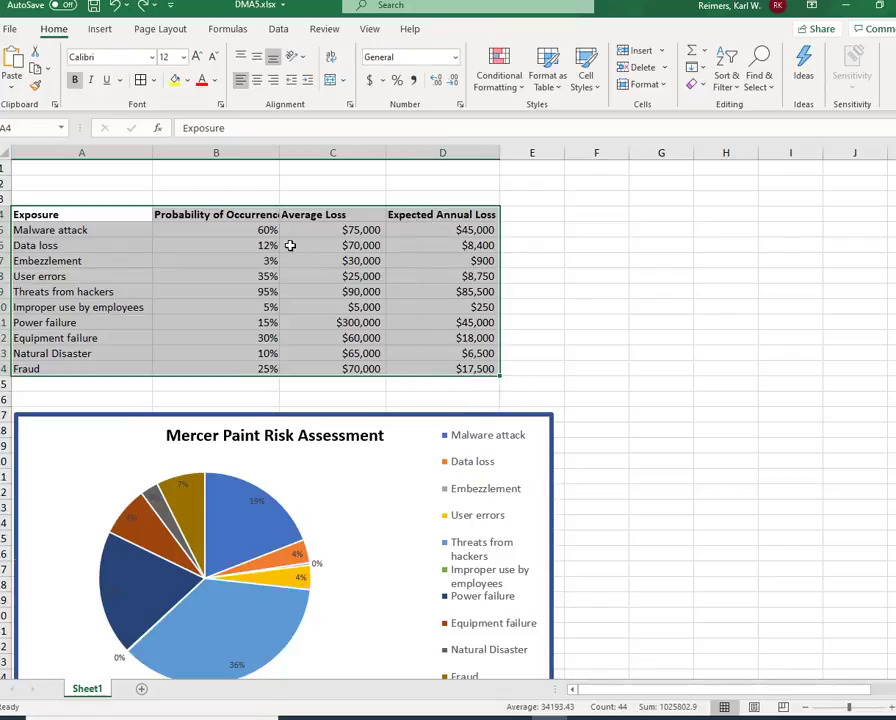
click(154, 81)
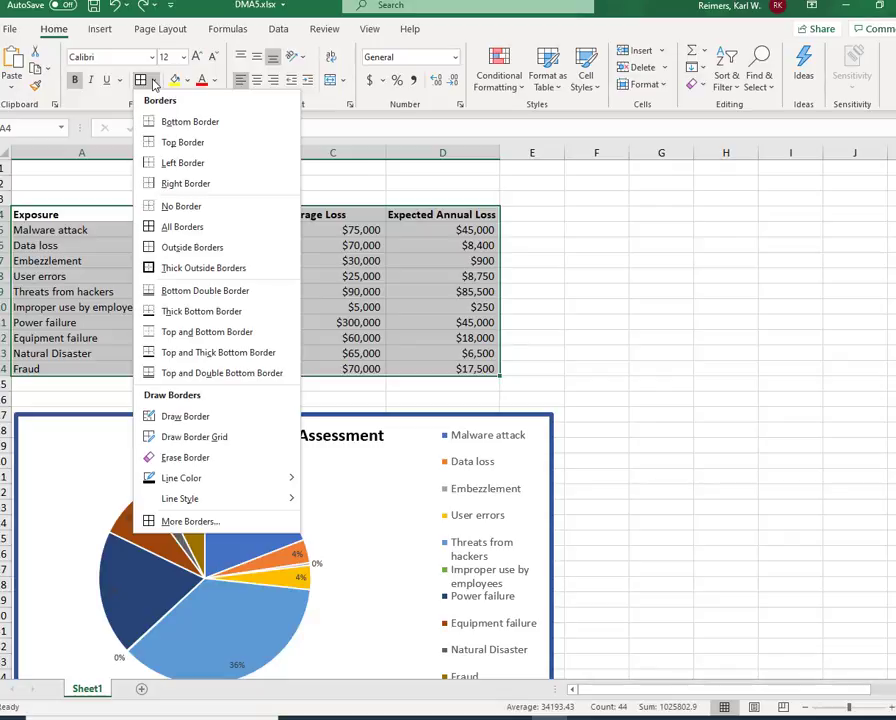
click(152, 227)
click(200, 184)
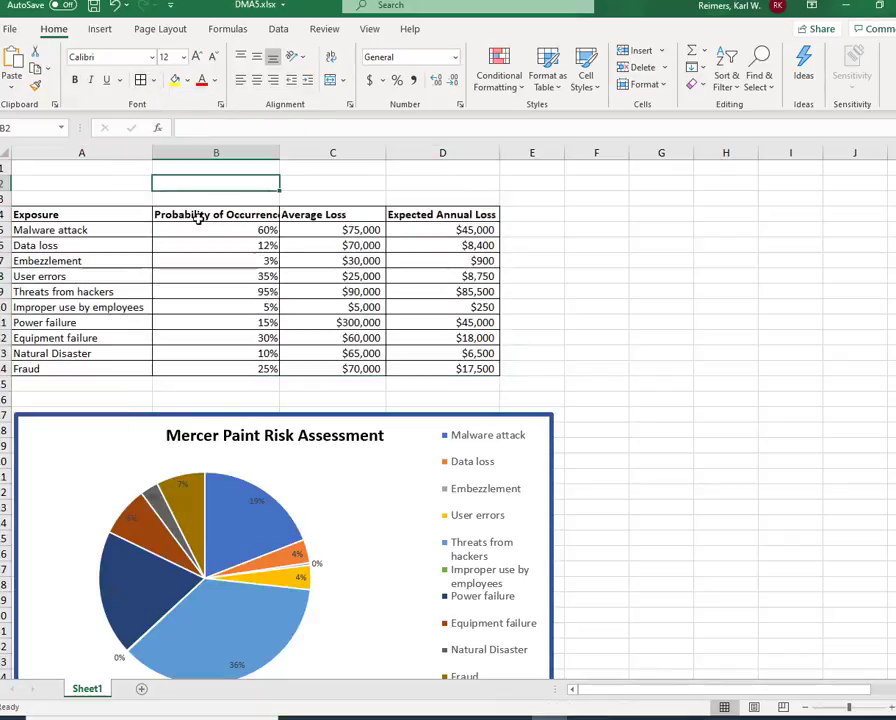
click(190, 216)
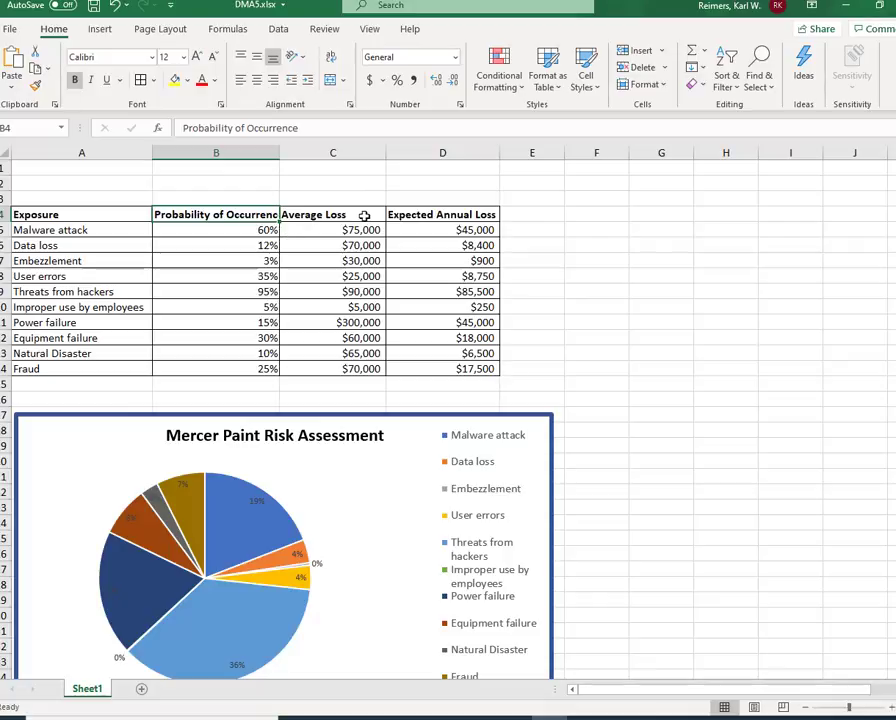
- Break 'Probability of Occurrence' onto two lines and AutoFit columns B and C
double_click(210, 214)
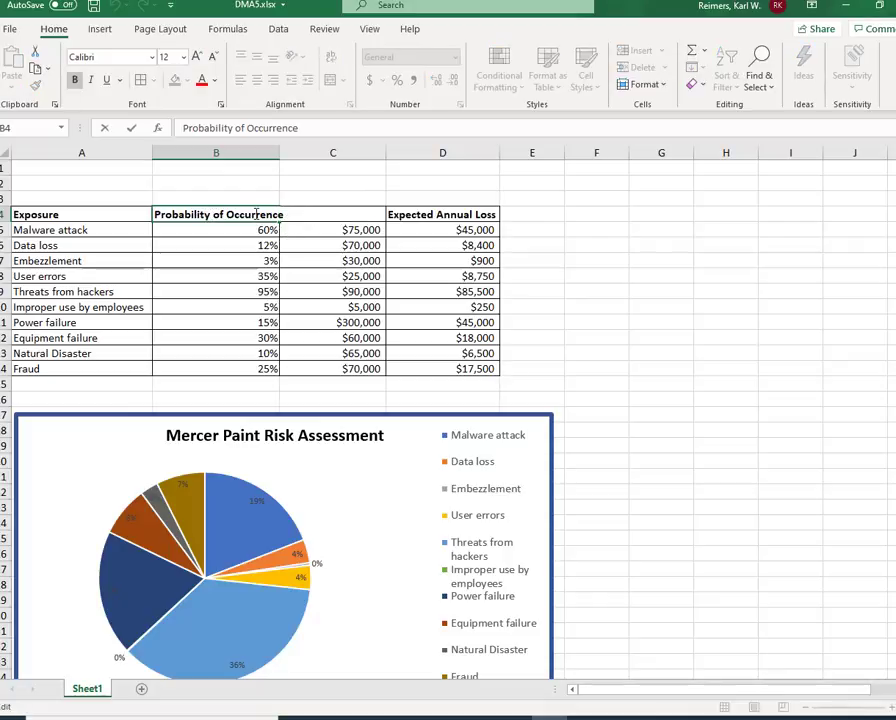
key(alt+Return)
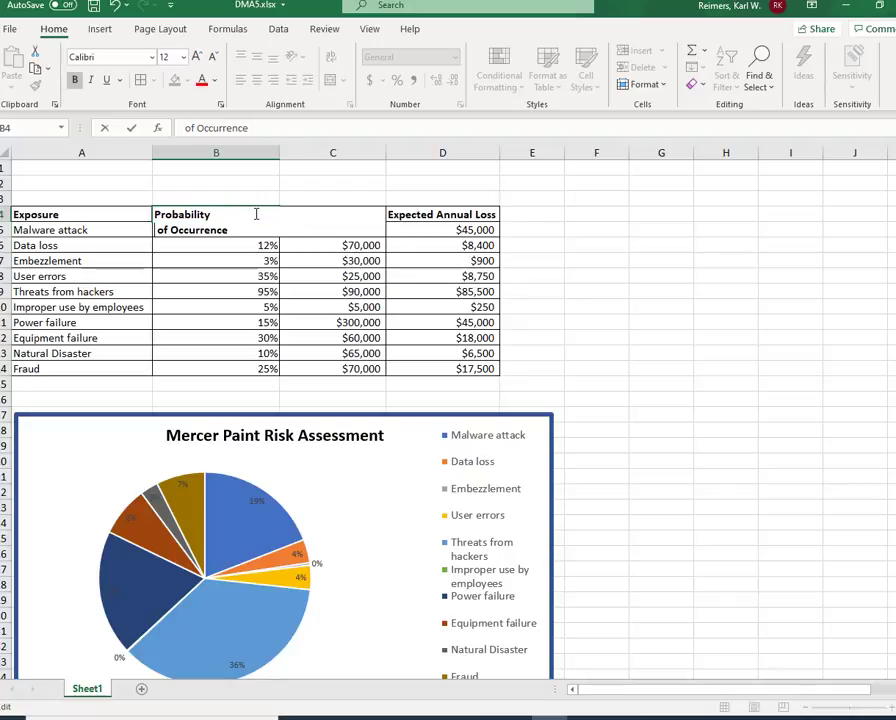
click(203, 241)
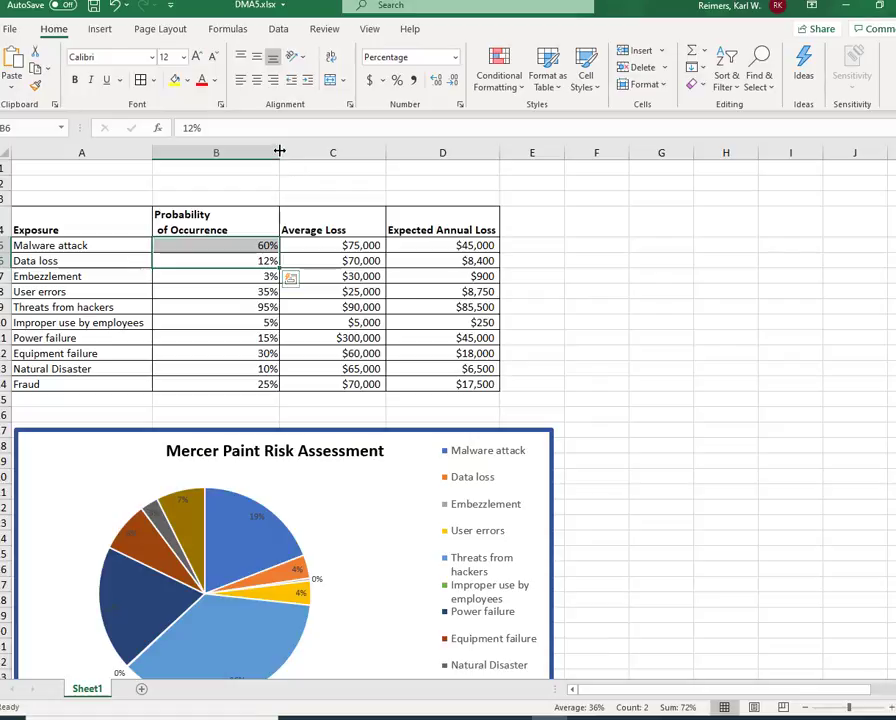
double_click(279, 151)
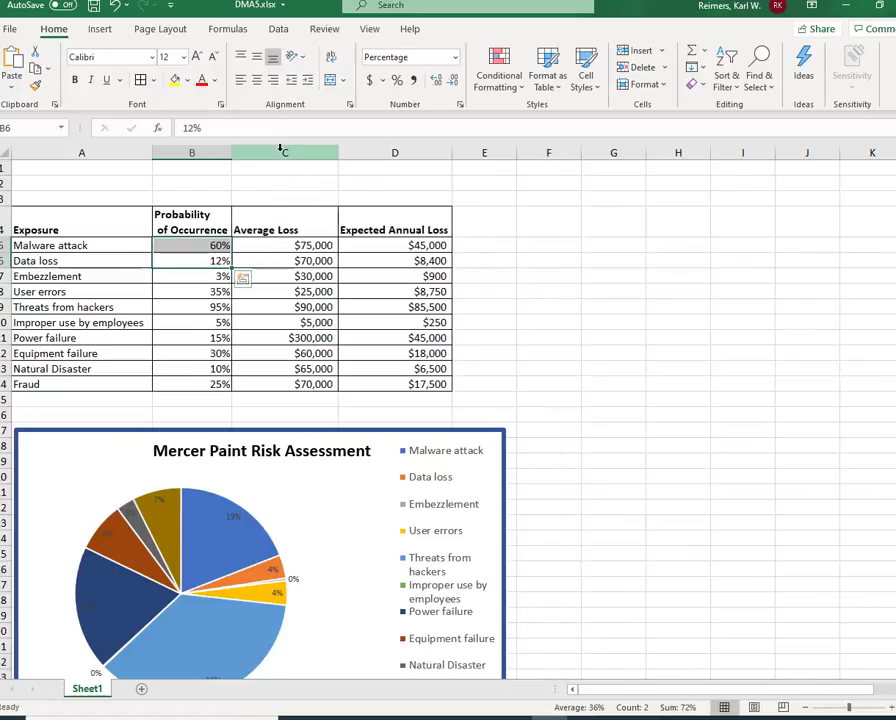
double_click(338, 151)
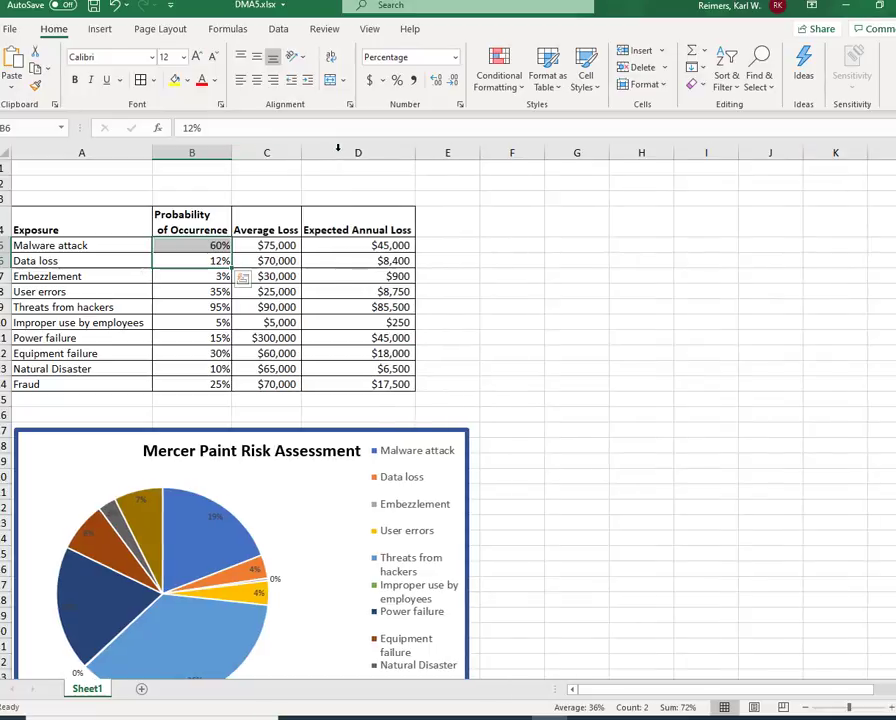
click(632, 275)
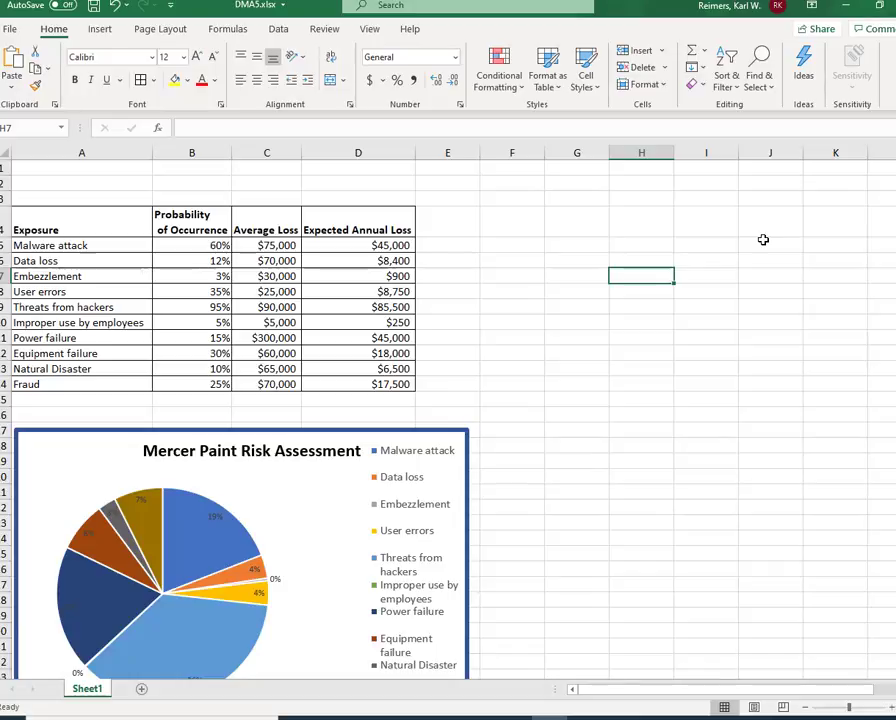
- Minimize the Excel workbook to bring back the Word report
click(859, 8)
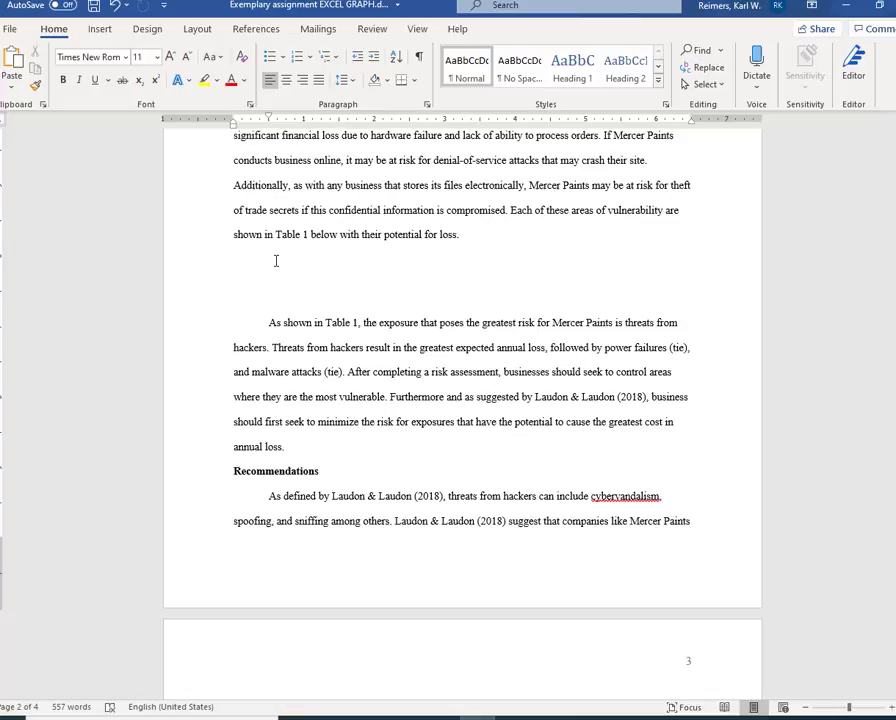
- Paste the Excel risk table screenshot below the Table 1 sentence and select it
key(ctrl+v)
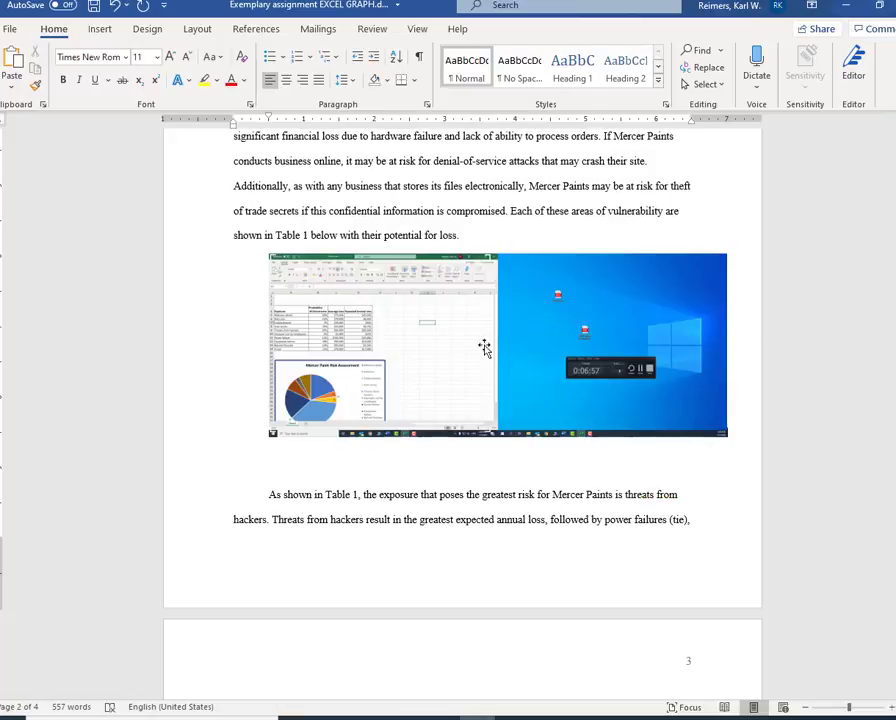
click(425, 349)
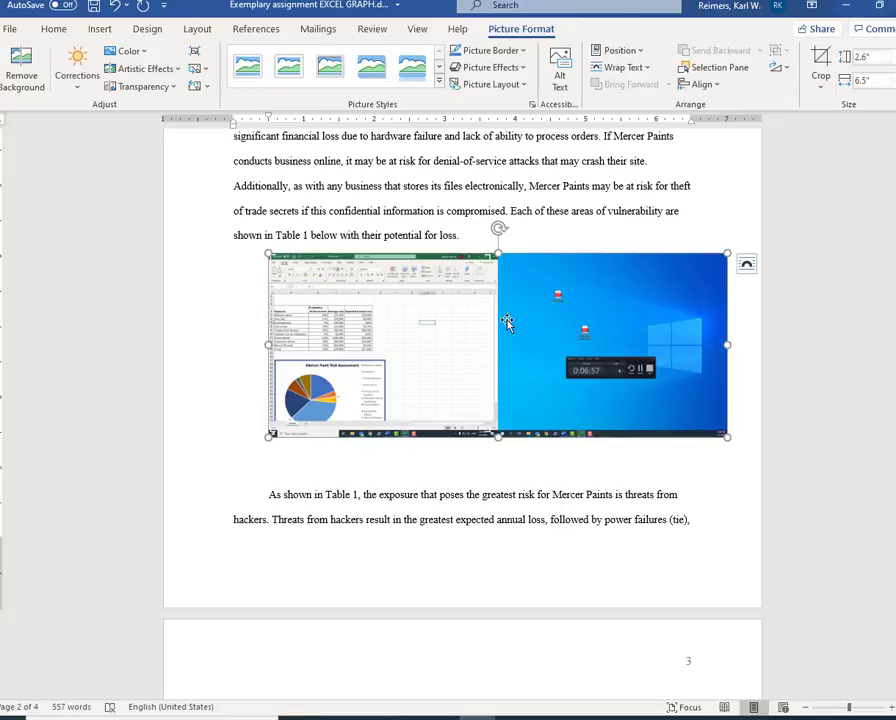
- Crop the screenshot to just the risk table, removing desktop and pie chart, then enlarge it
click(820, 58)
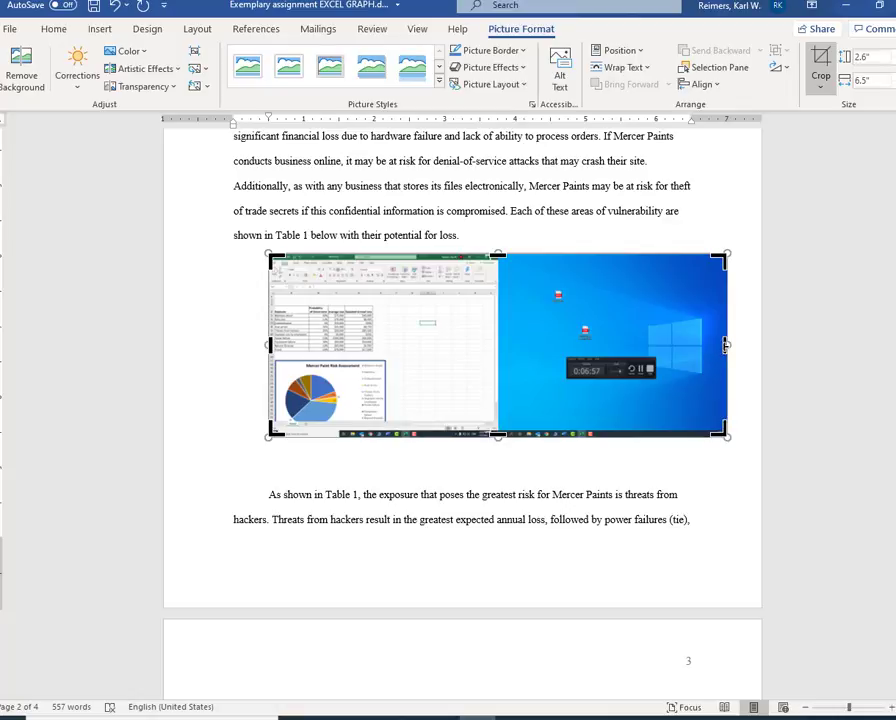
mouse_move(725, 344)
mouse_down()
mouse_move(428, 346)
mouse_move(375, 337)
mouse_up()
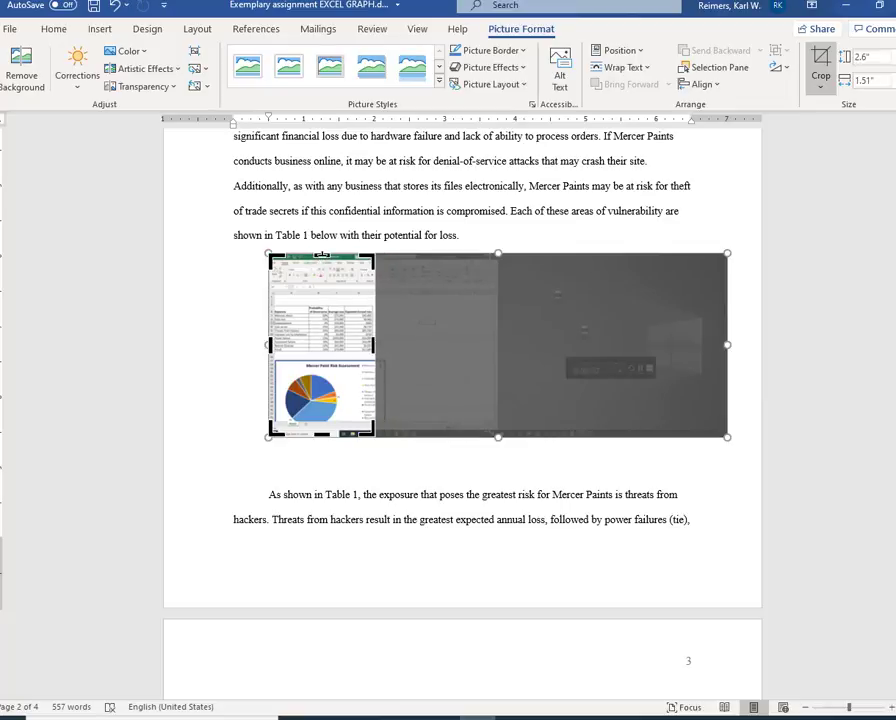
drag(322, 255, 318, 306)
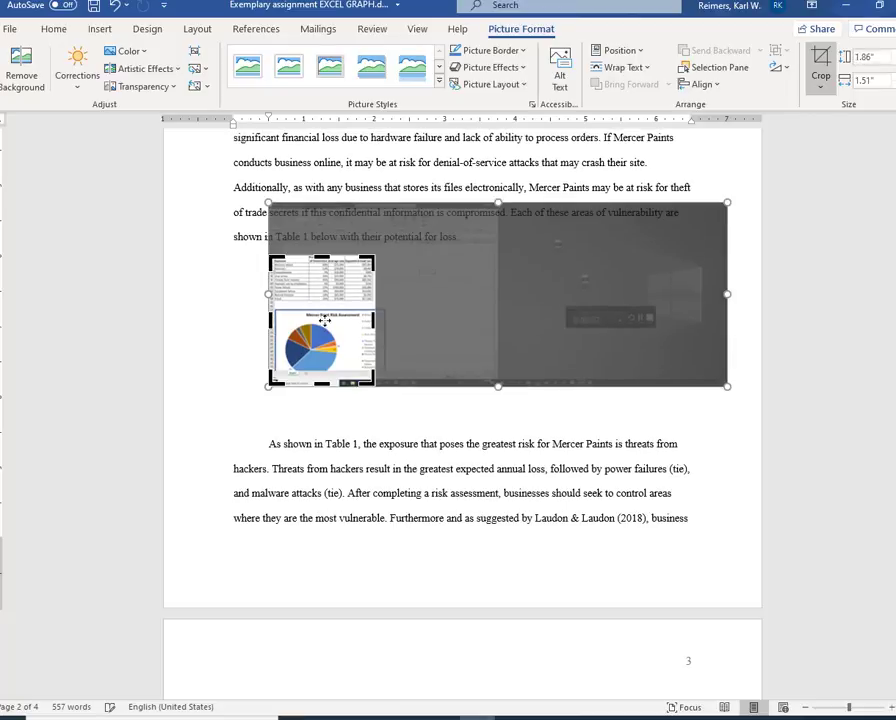
drag(320, 382, 323, 303)
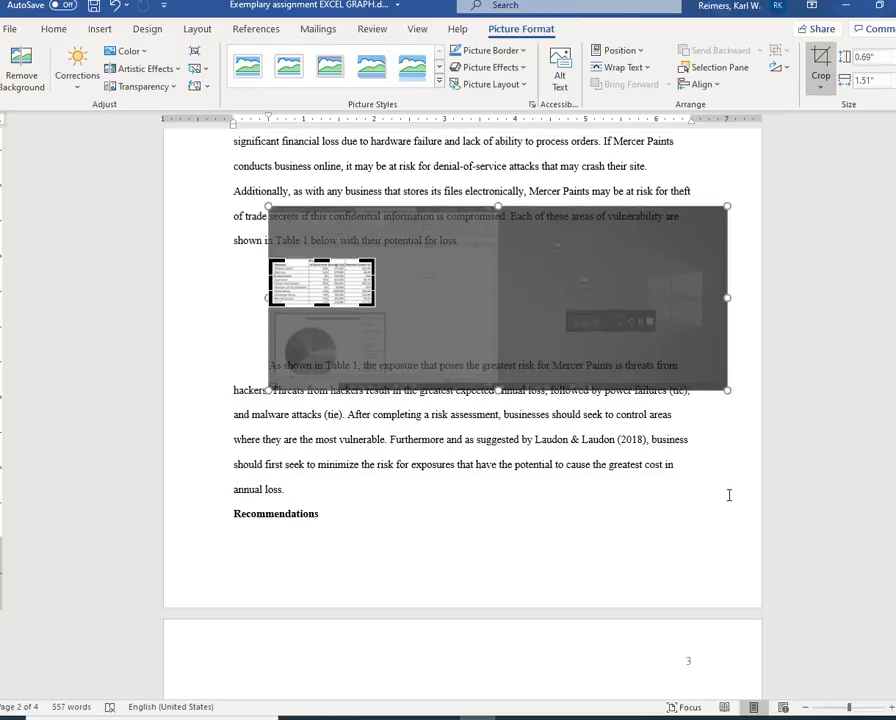
click(712, 520)
click(318, 275)
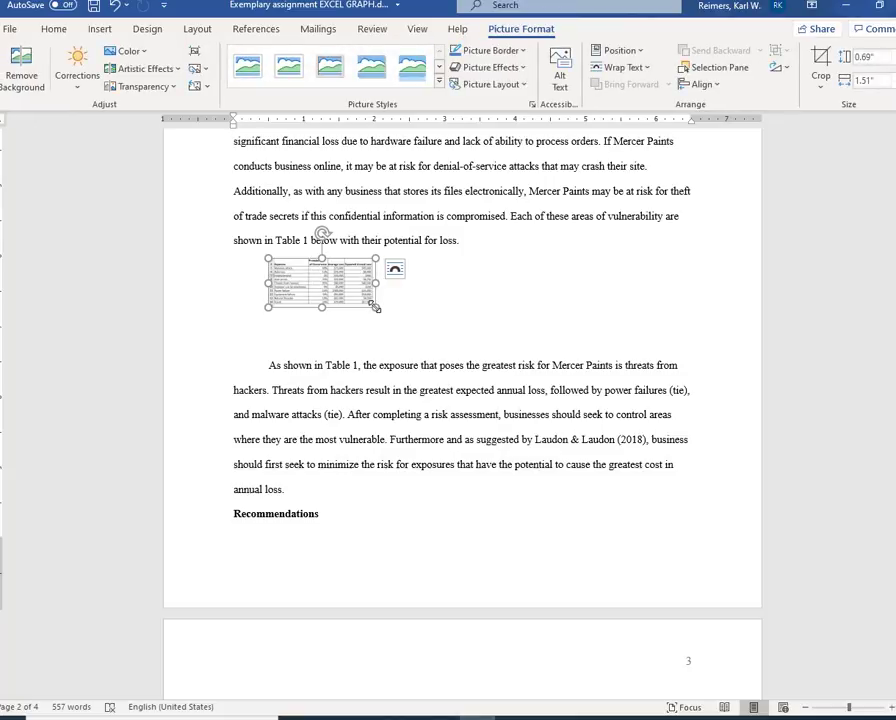
drag(374, 306, 611, 420)
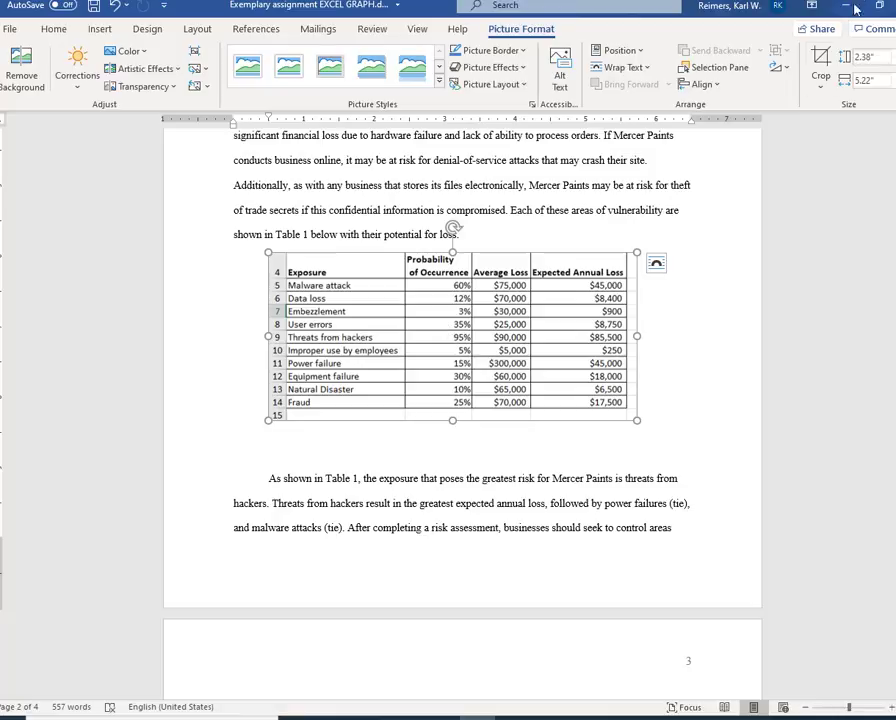
- Crop the spreadsheet row-number column off the left edge of the table picture
click(821, 60)
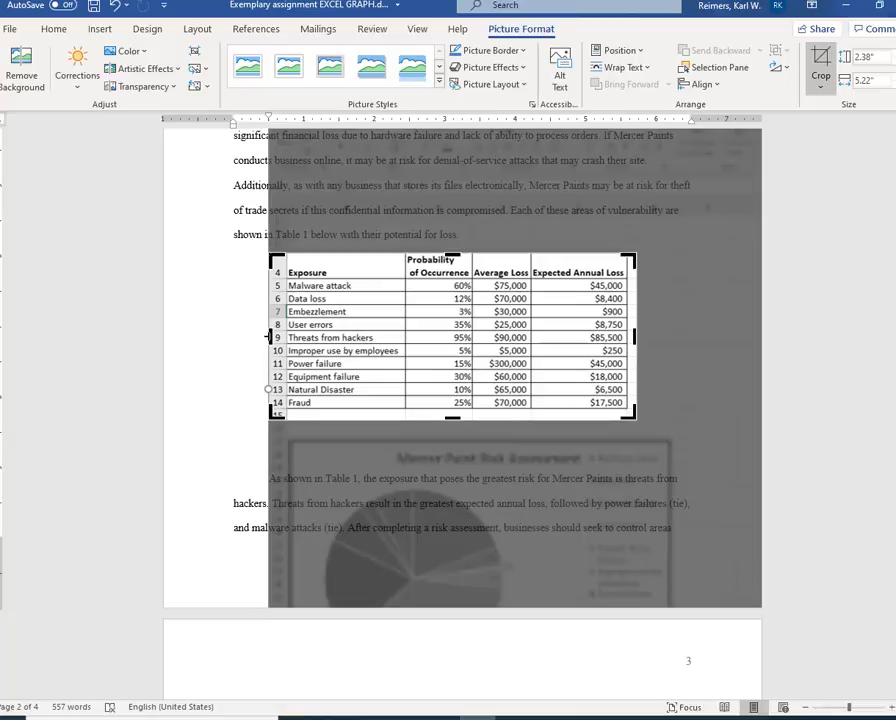
drag(268, 337, 286, 337)
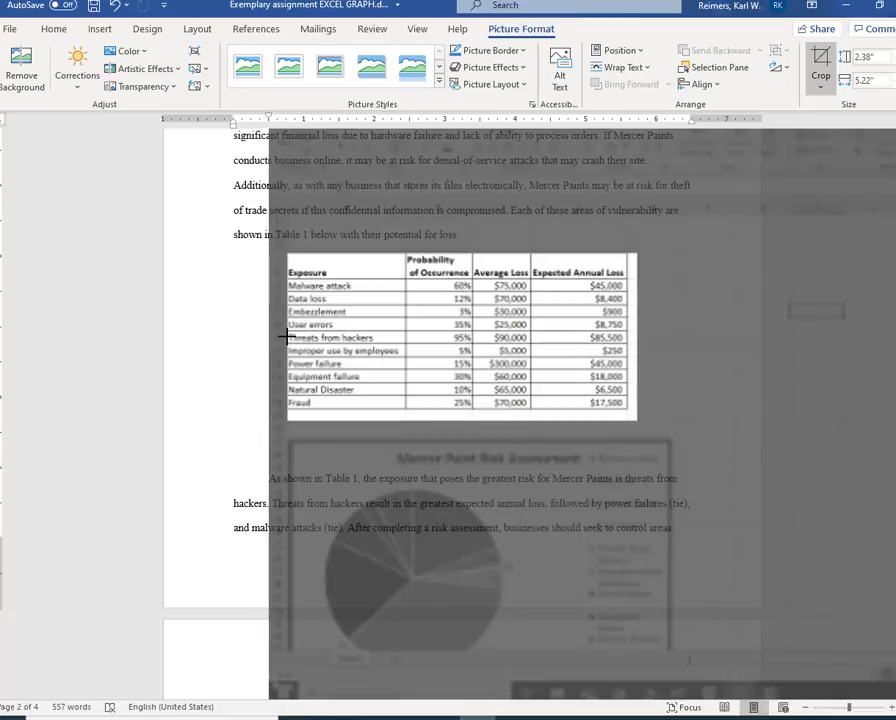
key(Escape)
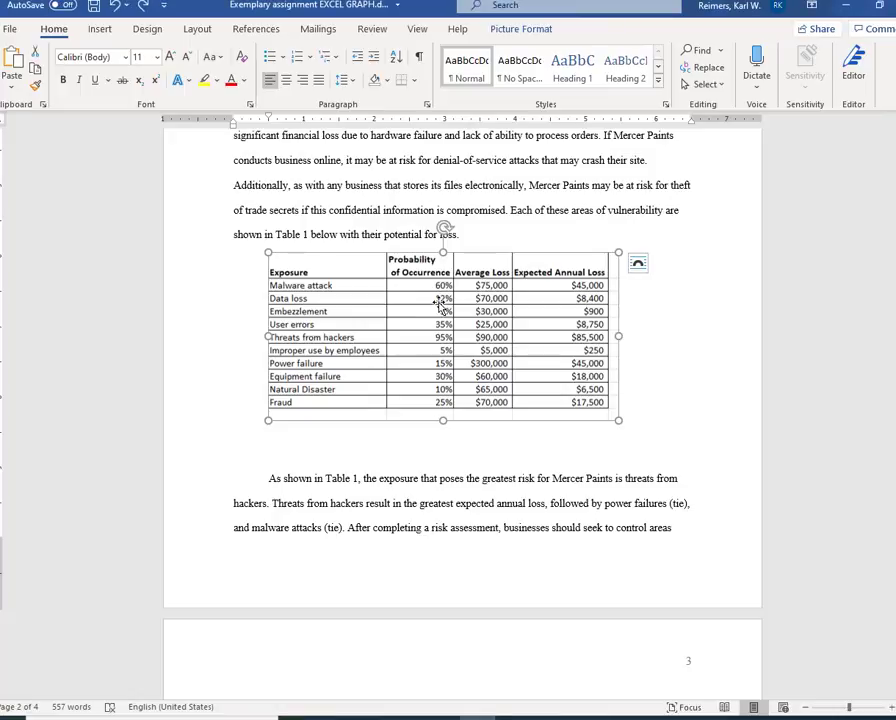
- Add a solid, dark-coloured 3 pt line border to the risk table picture
right_click(441, 304)
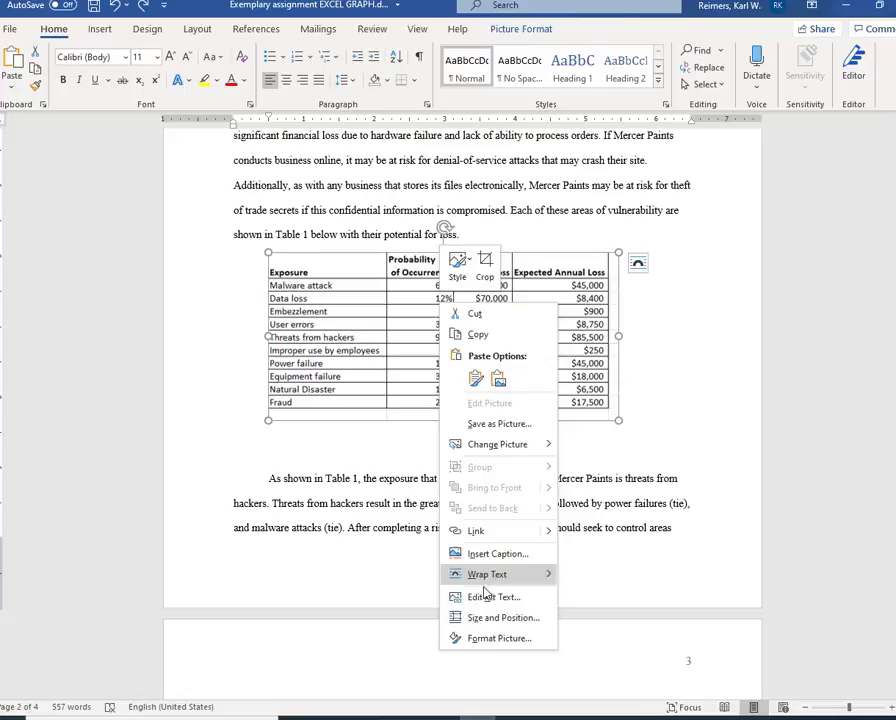
click(495, 640)
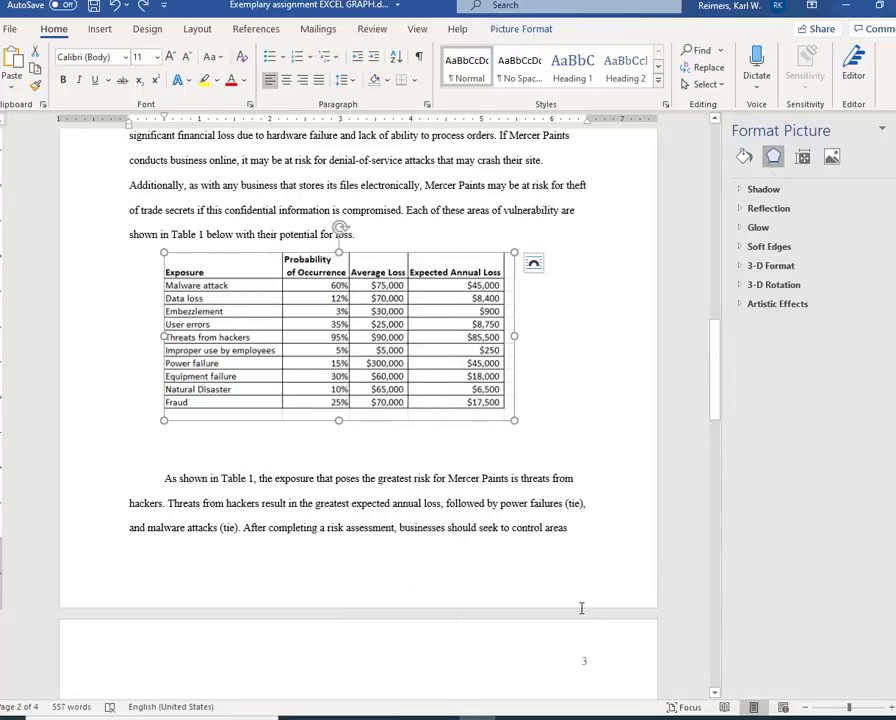
click(744, 158)
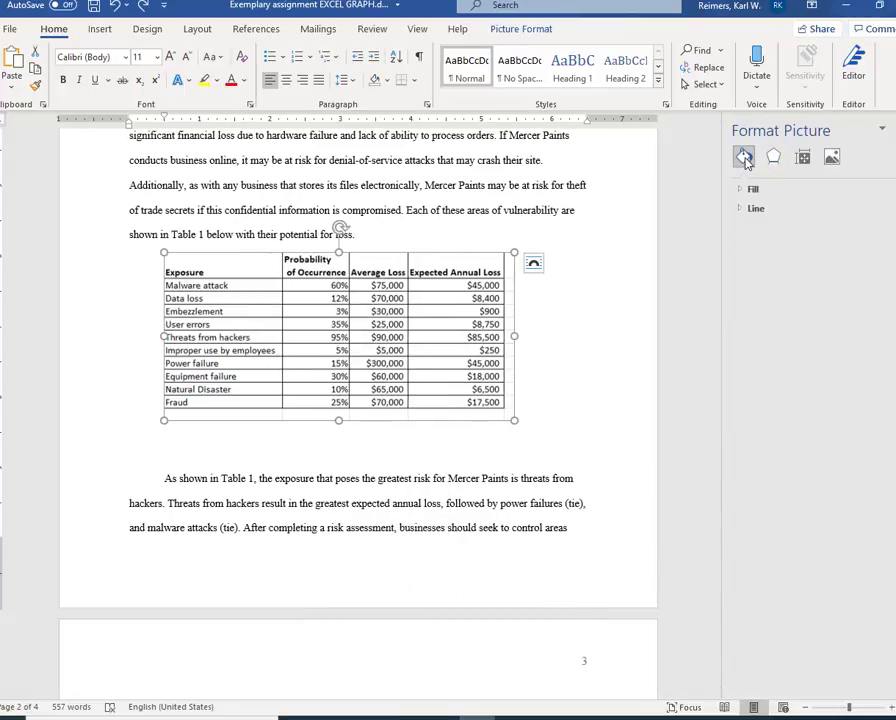
click(756, 210)
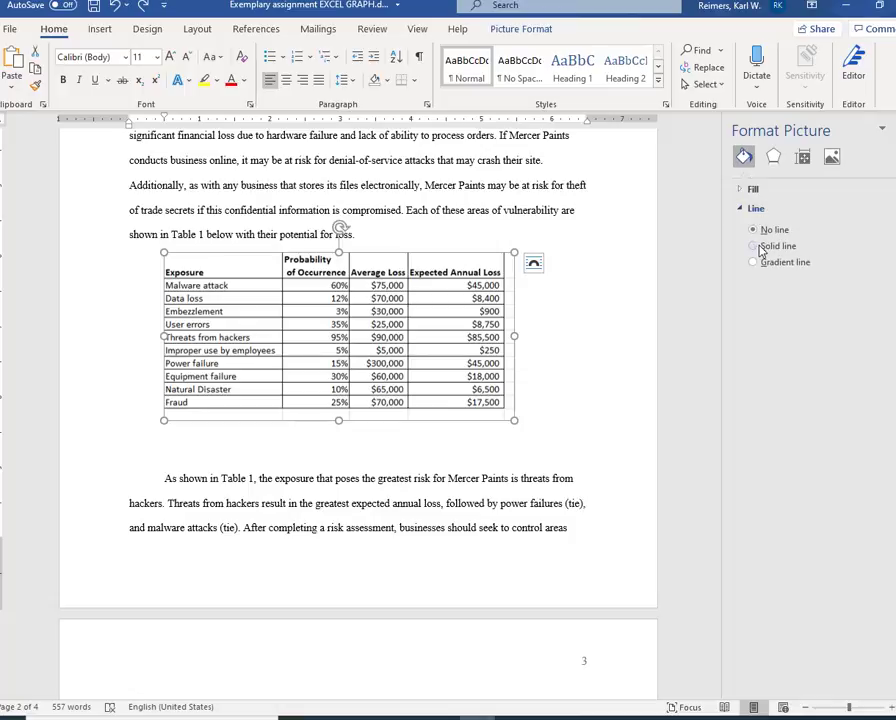
click(754, 247)
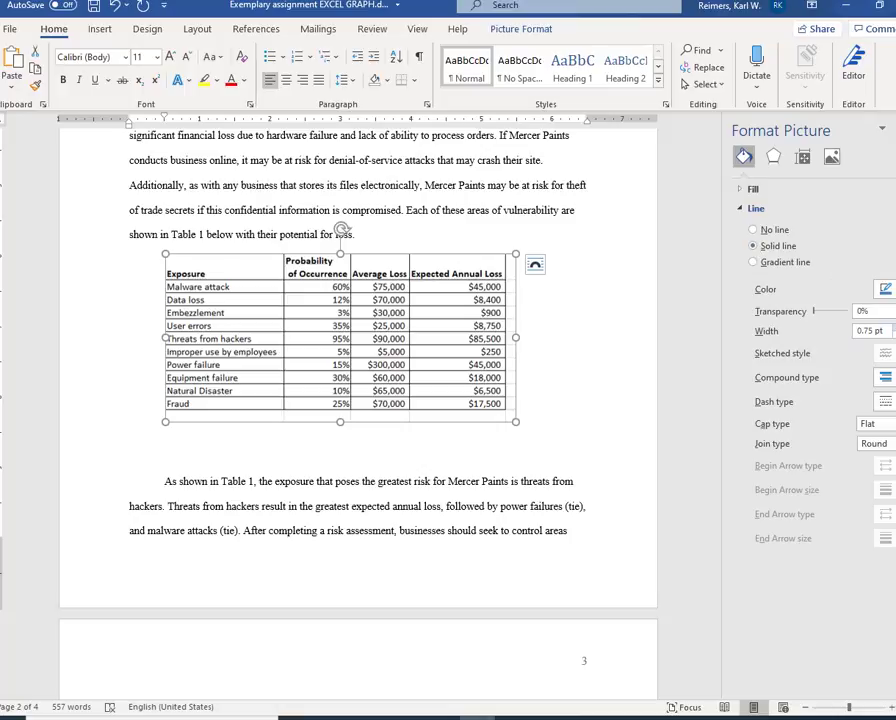
click(893, 327)
click(893, 327)
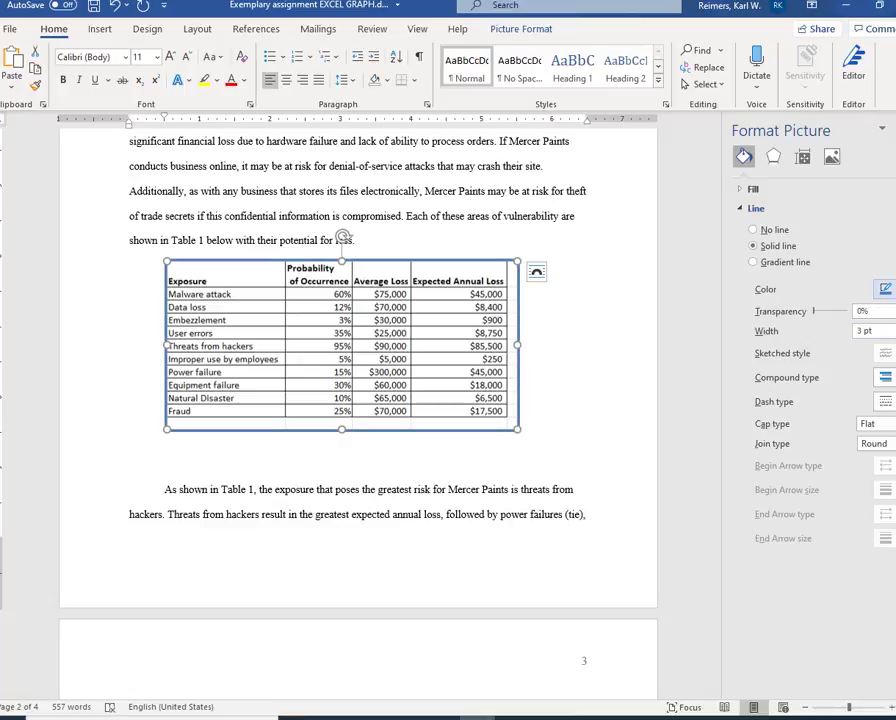
click(886, 289)
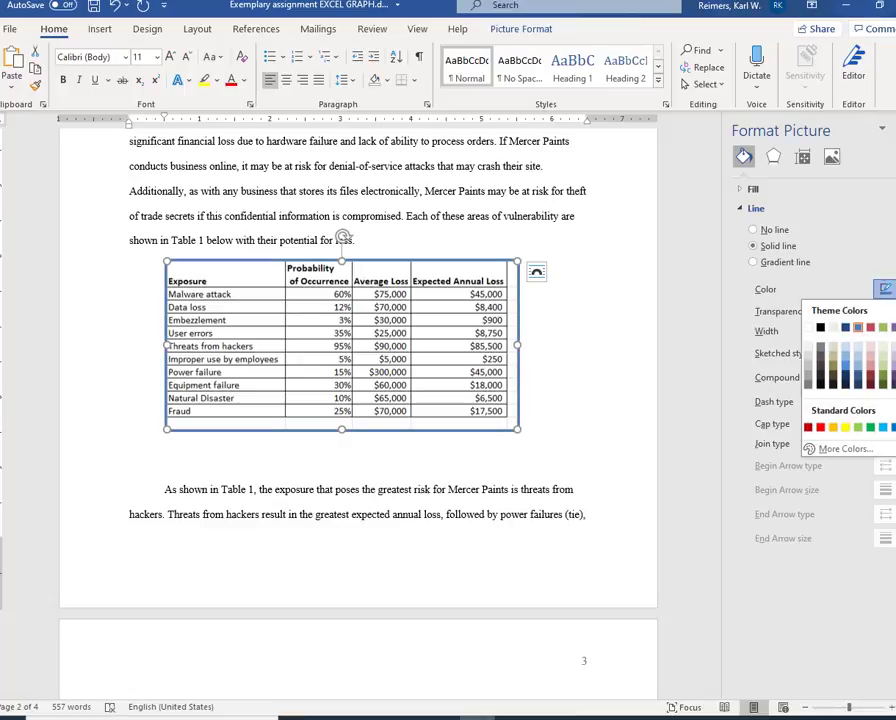
click(848, 379)
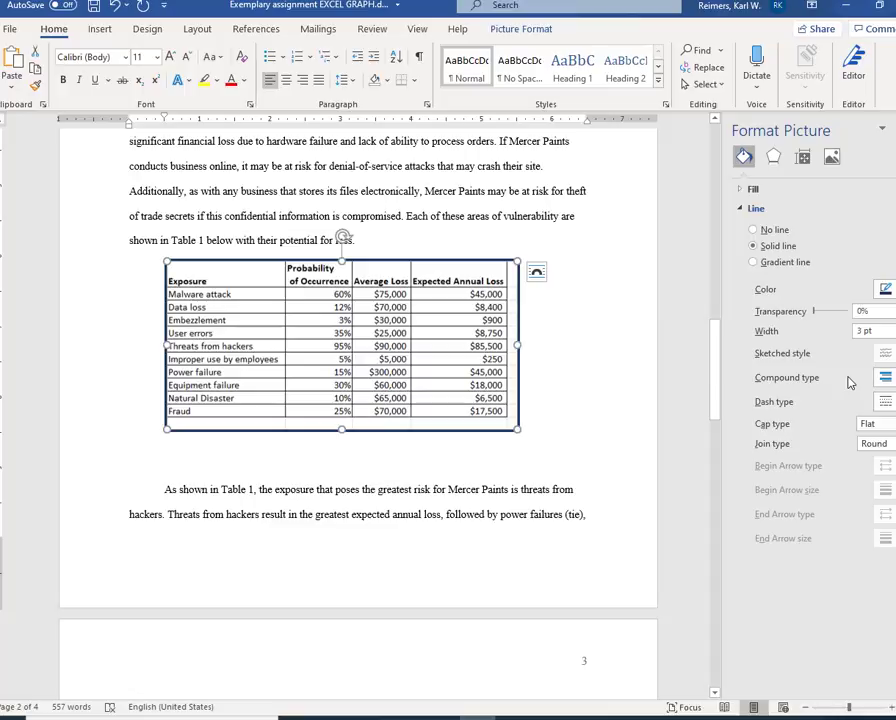
click(600, 422)
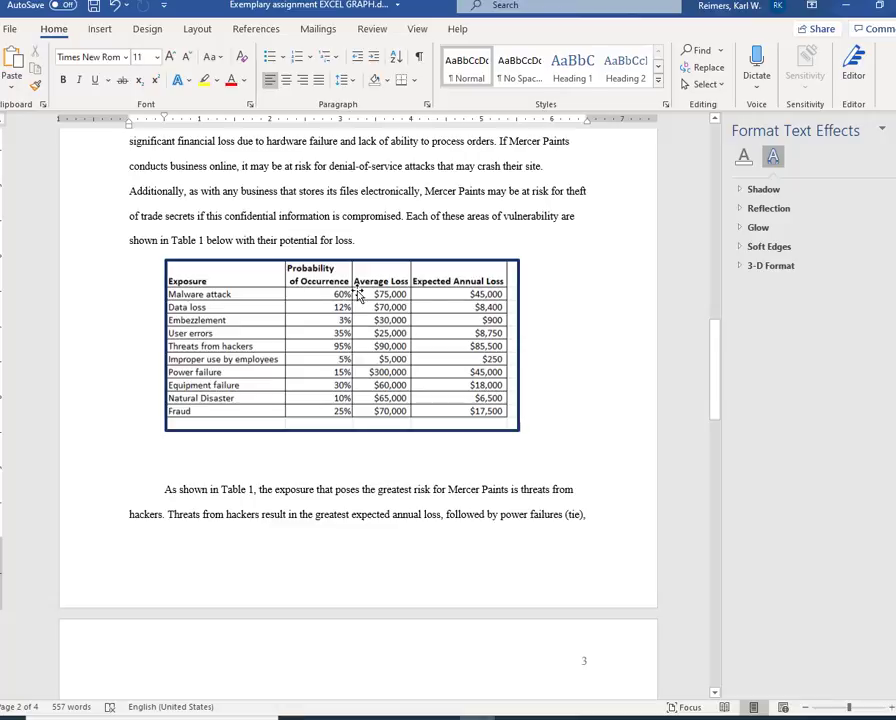
- Insert a 'Table 1' caption positioned below the table picture
right_click(355, 288)
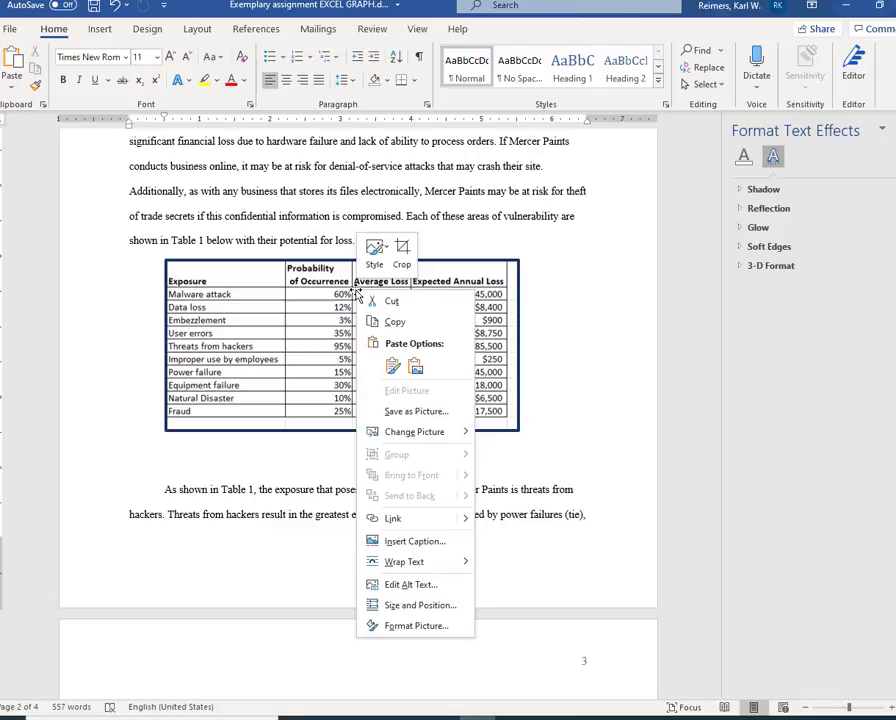
click(372, 541)
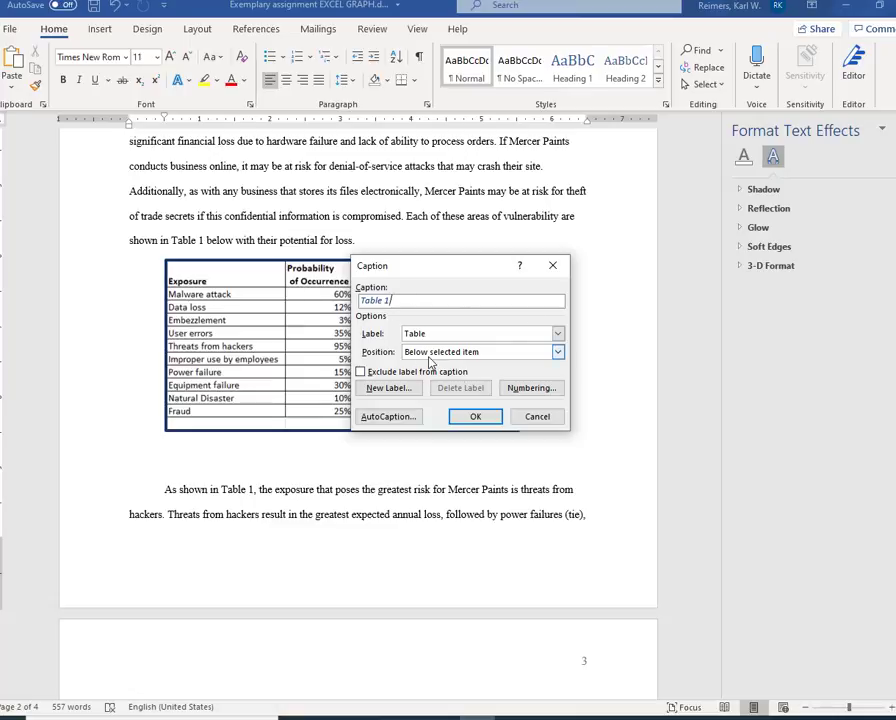
click(476, 417)
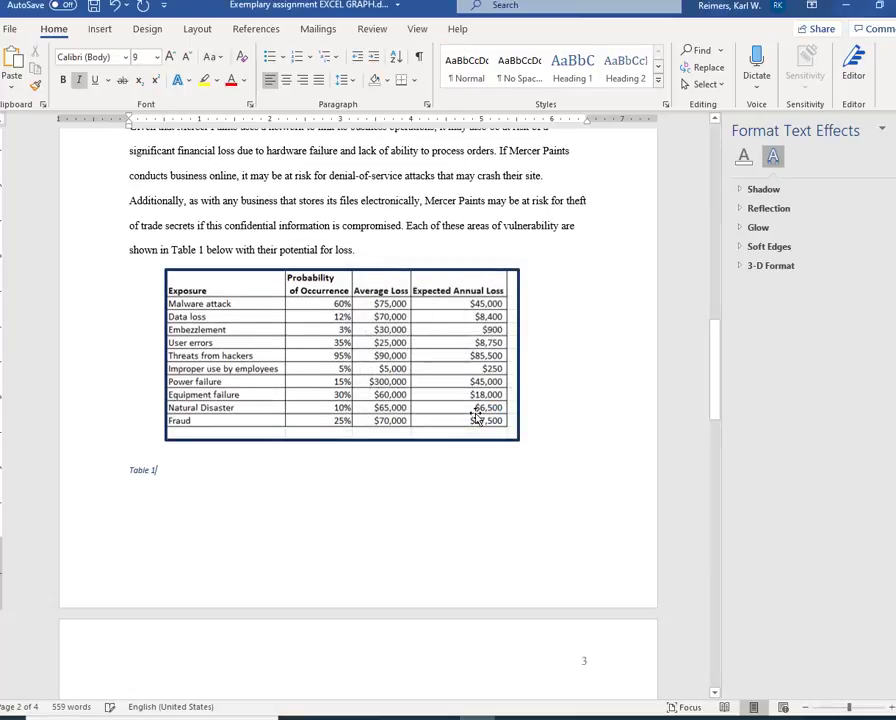
- Center the caption and complete it to read 'Table 1:Mercer Paints Probabilities'
click(287, 83)
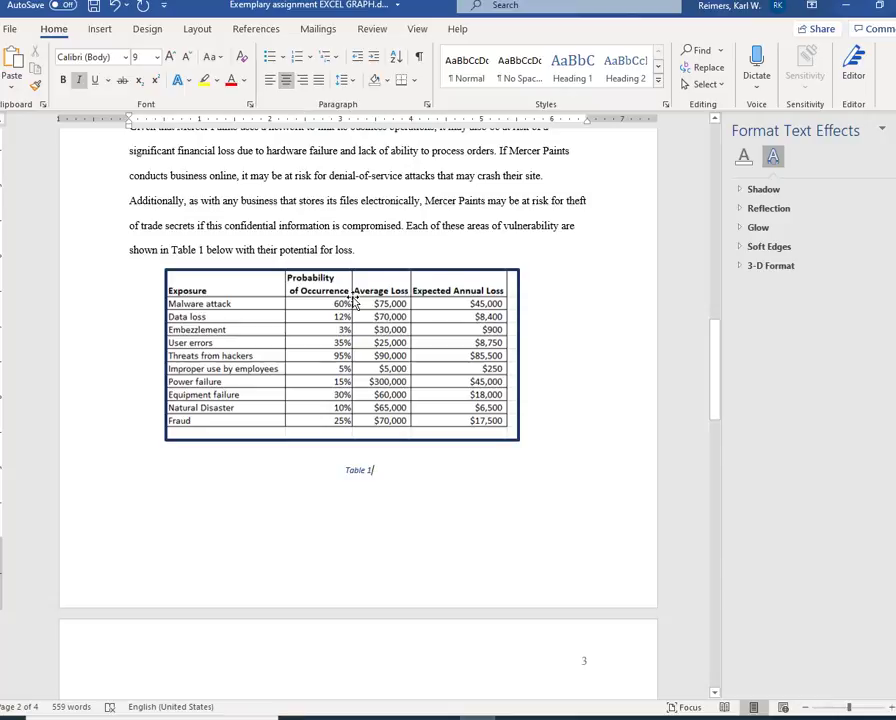
text(:)
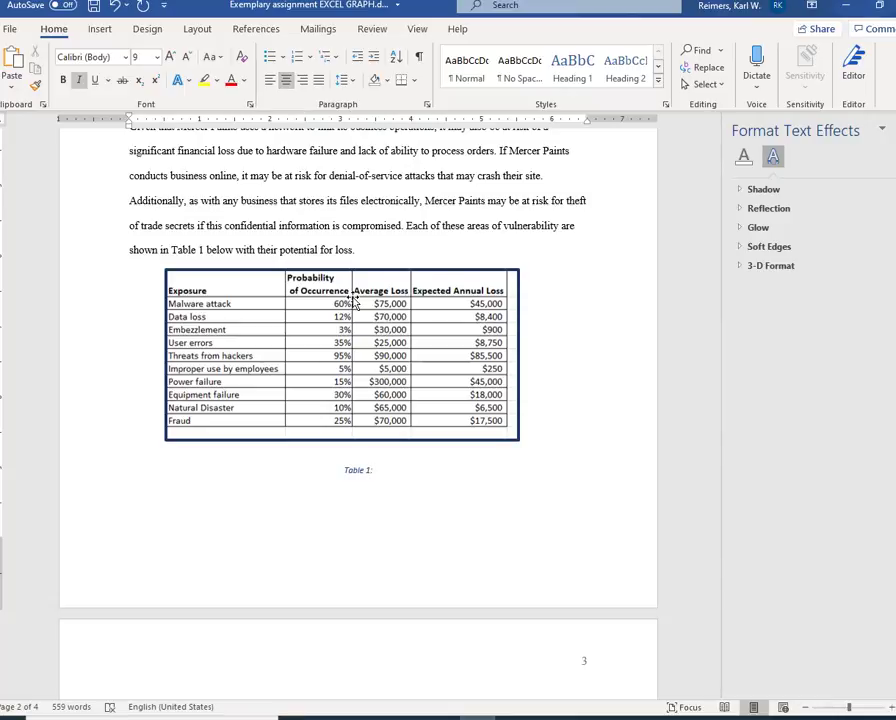
text(Mer)
text(cer P)
text(aints)
text( Prob)
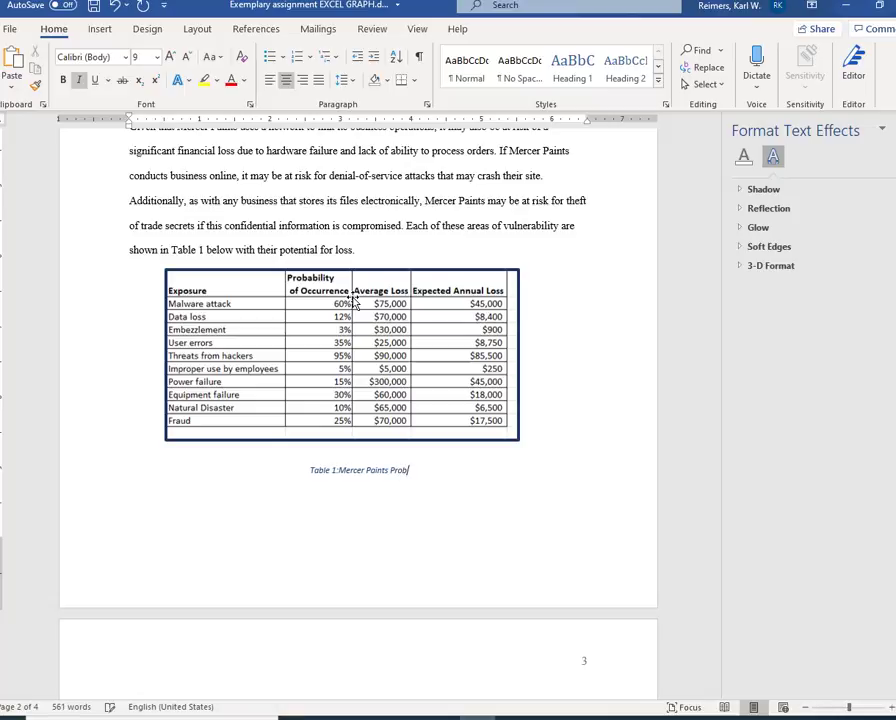
text(ability)
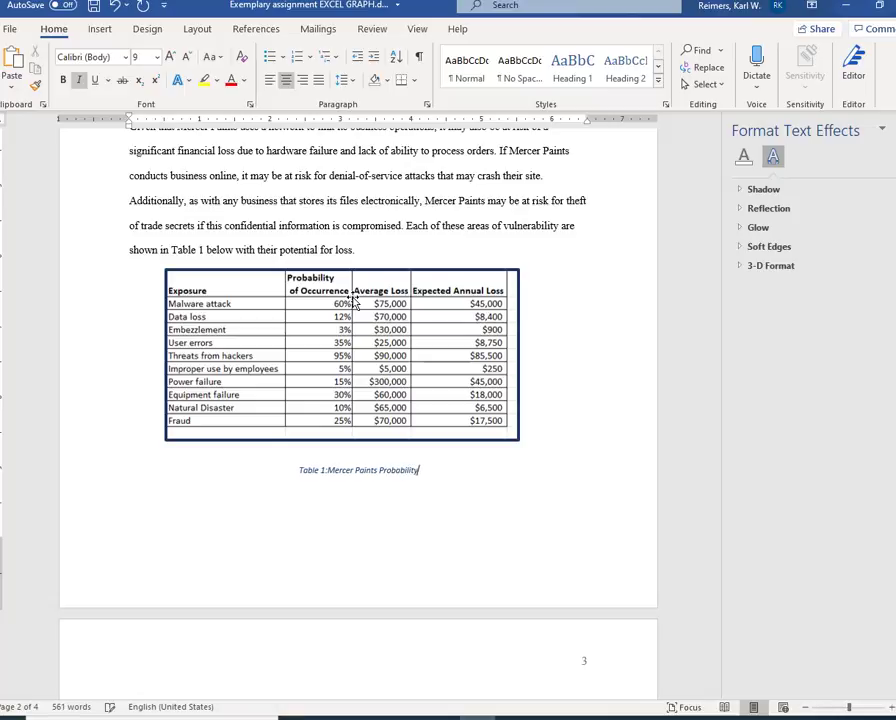
key(BackSpace)
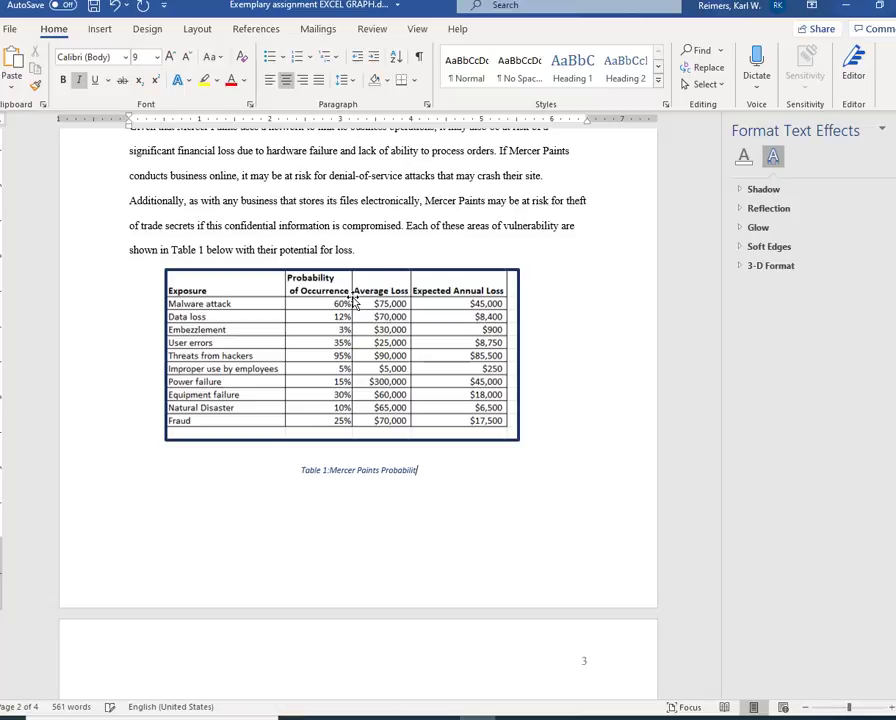
text(ies)
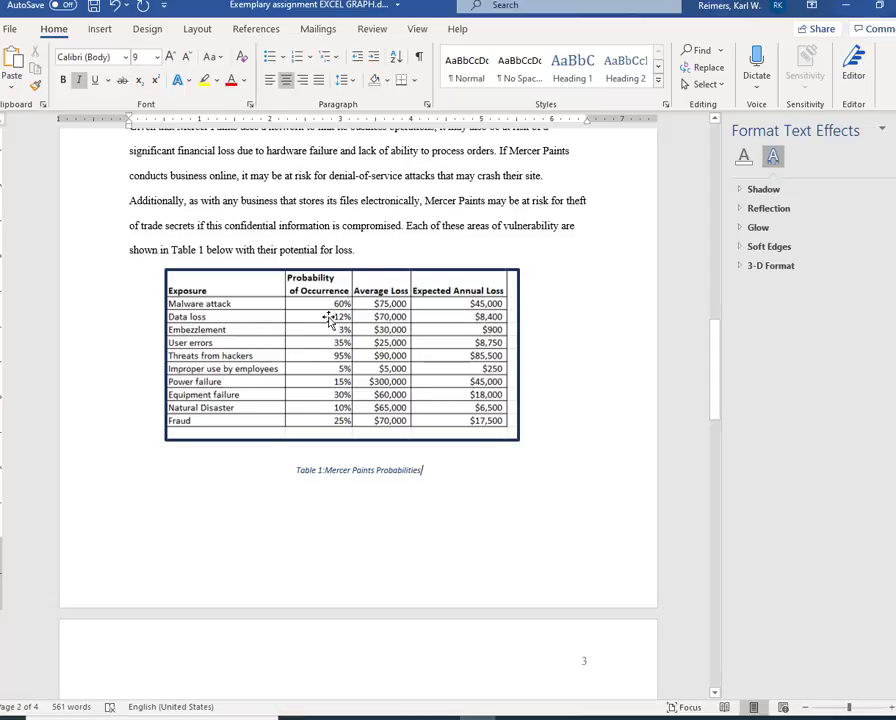
click(392, 510)
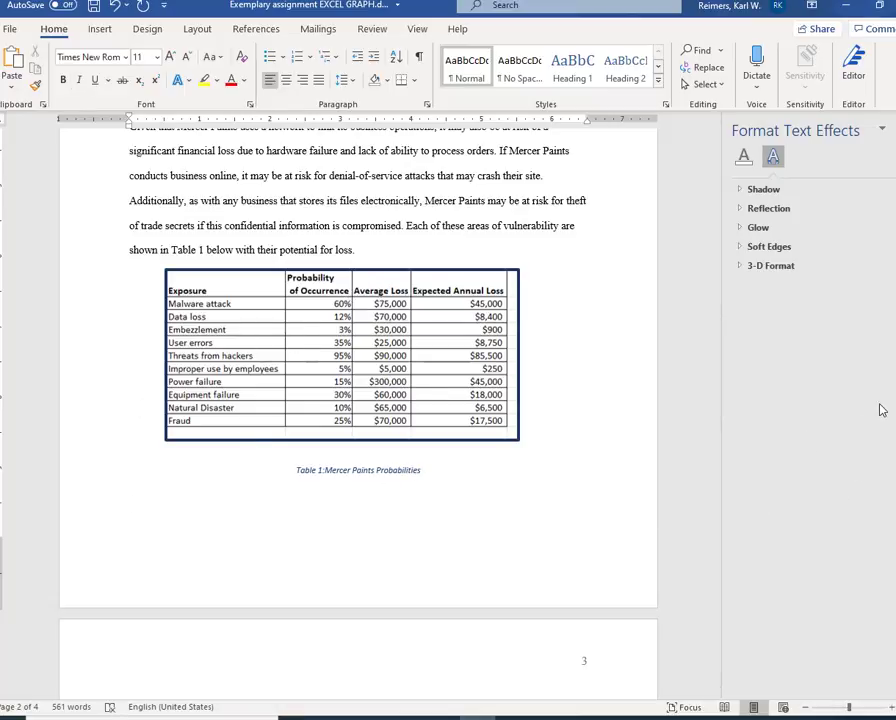